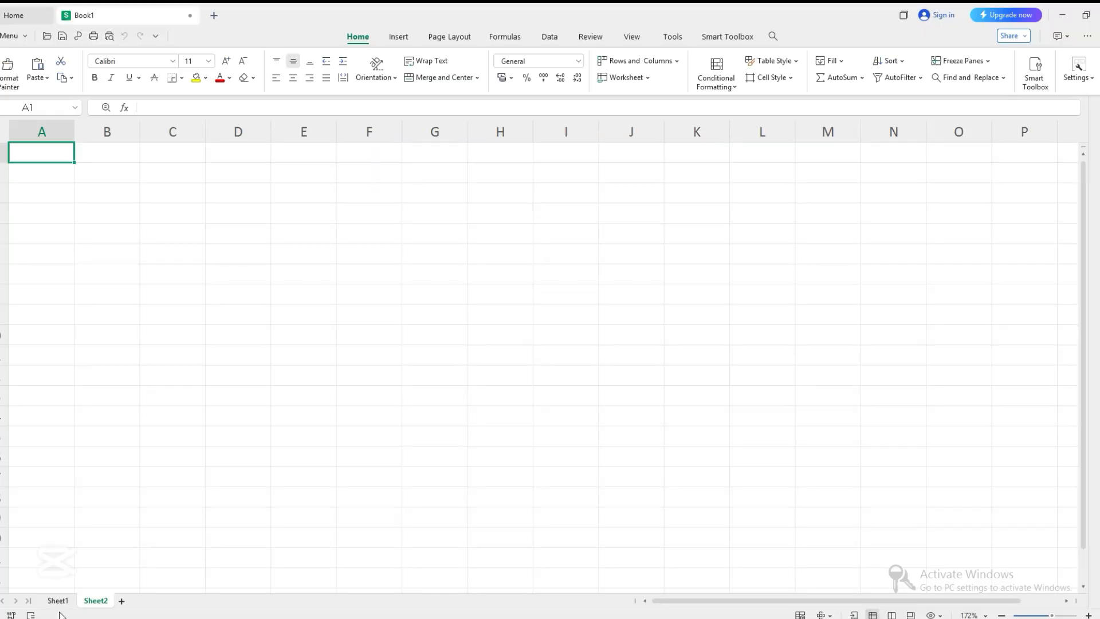
- On Sheet2, merge and center cells B1:F1 and enter the title "Brother Computer and Accessories"
{"action": "left_click", "coordinate": [57, 600]}
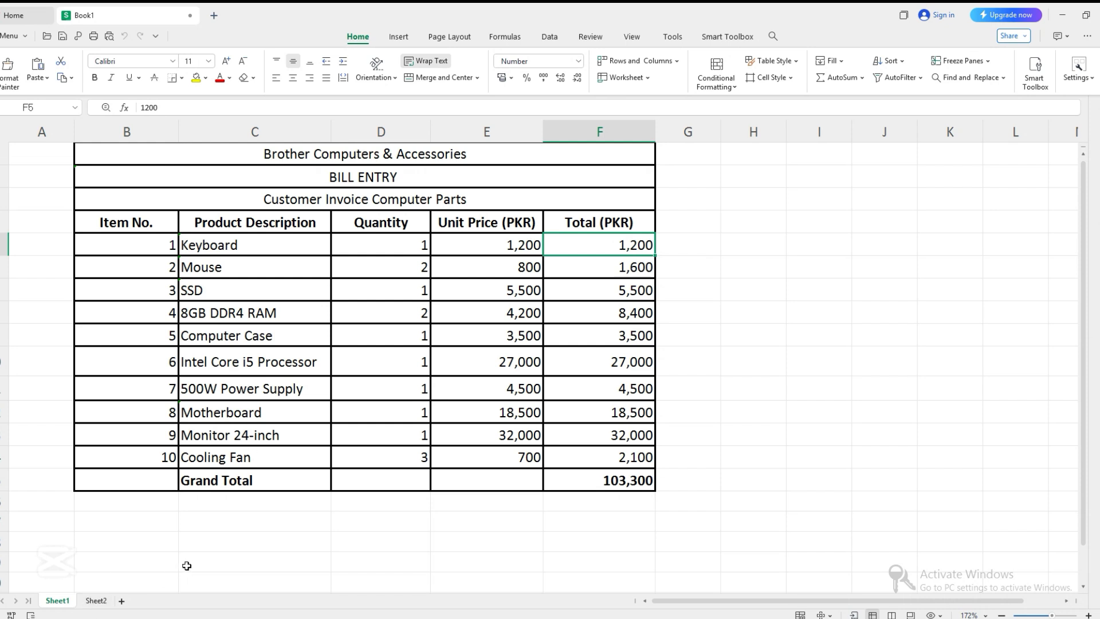
{"action": "left_click", "coordinate": [97, 600]}
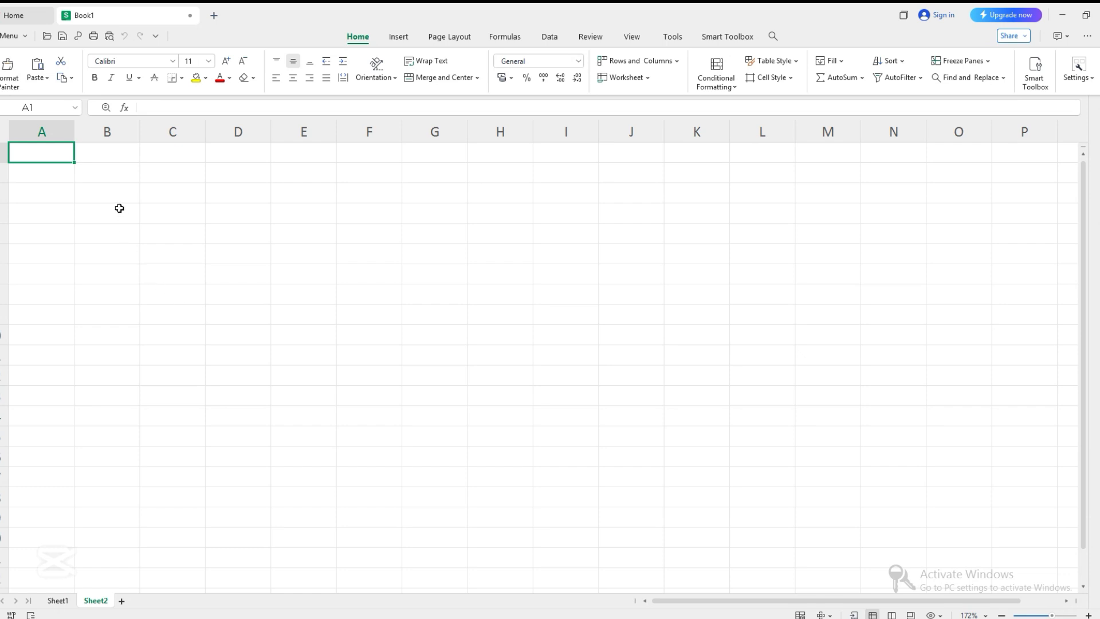
{"action": "left_click", "coordinate": [125, 160]}
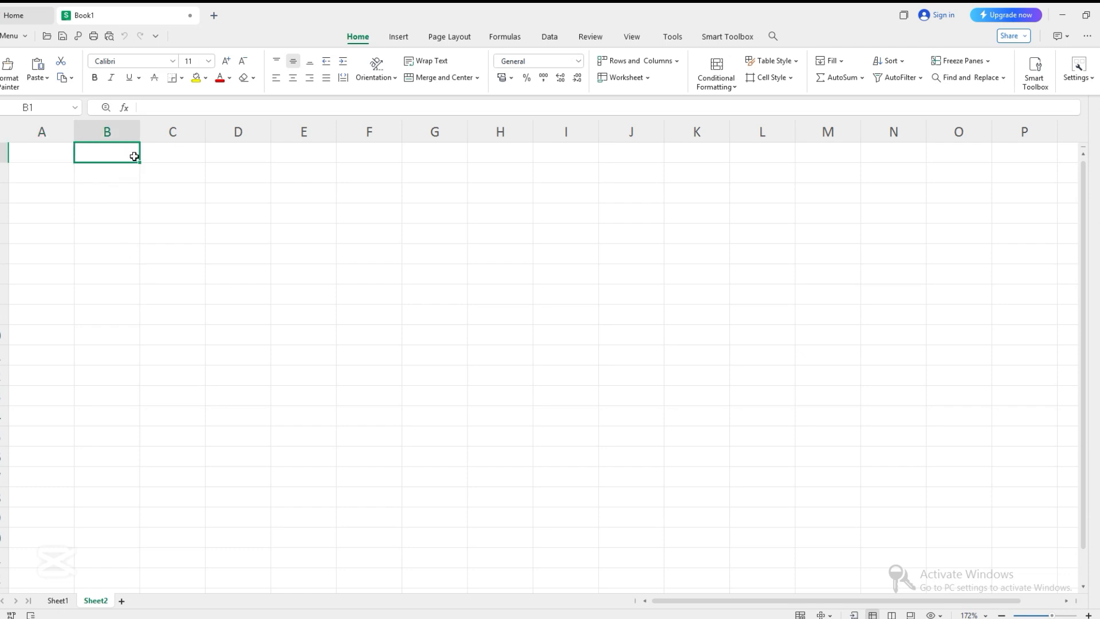
{"action": "left_click_drag", "start_coordinate": [135, 152], "coordinate": [371, 147]}
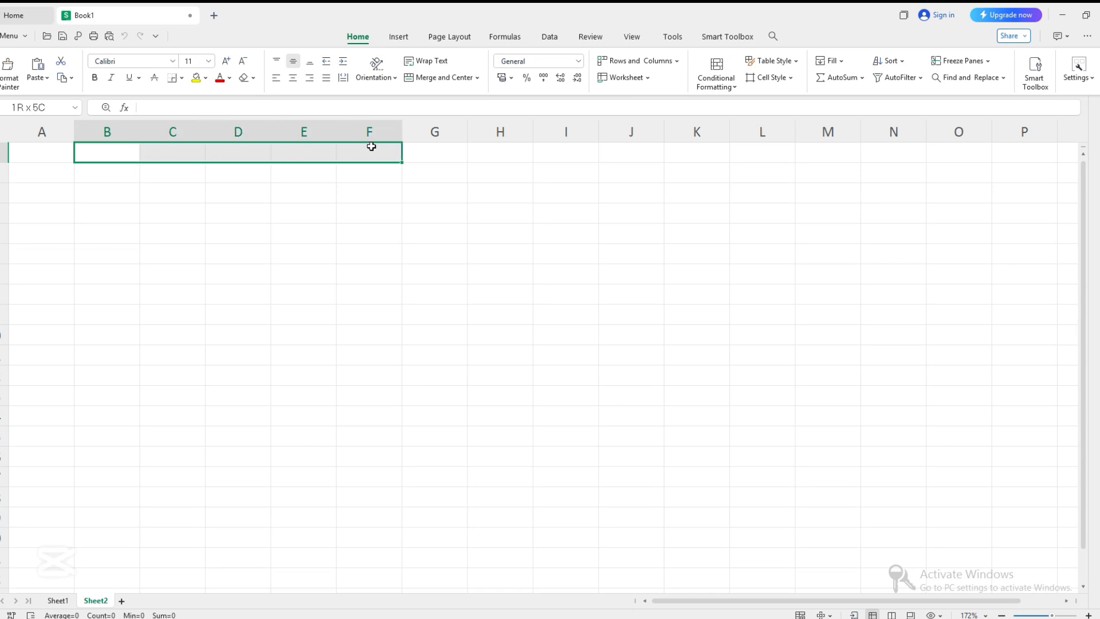
{"action": "left_click", "coordinate": [438, 78]}
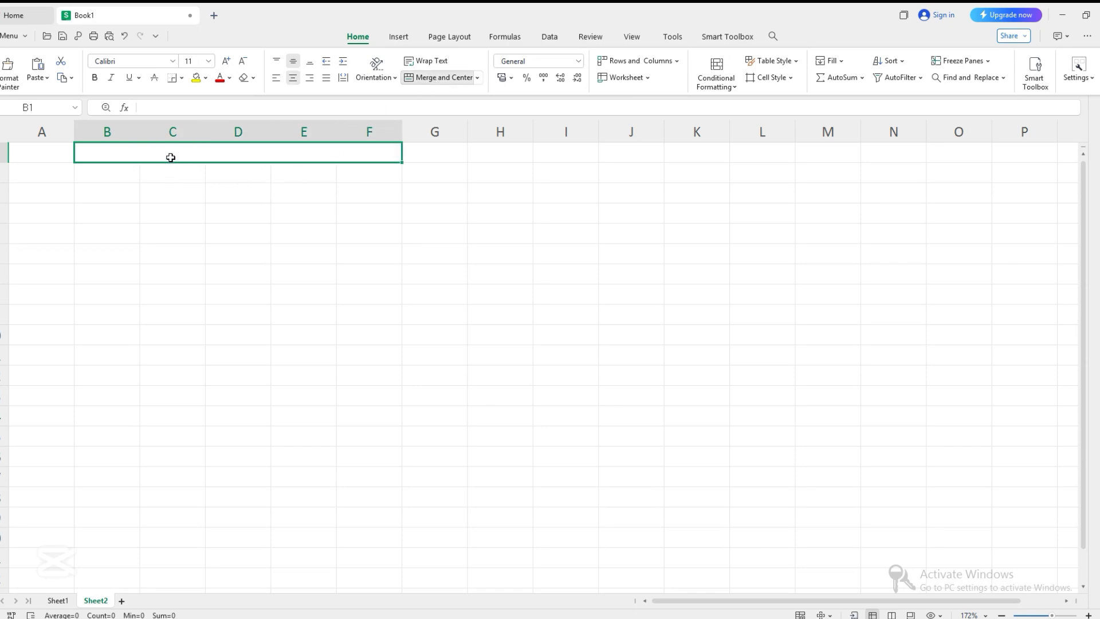
{"action": "type", "text": "Brother Computer"}
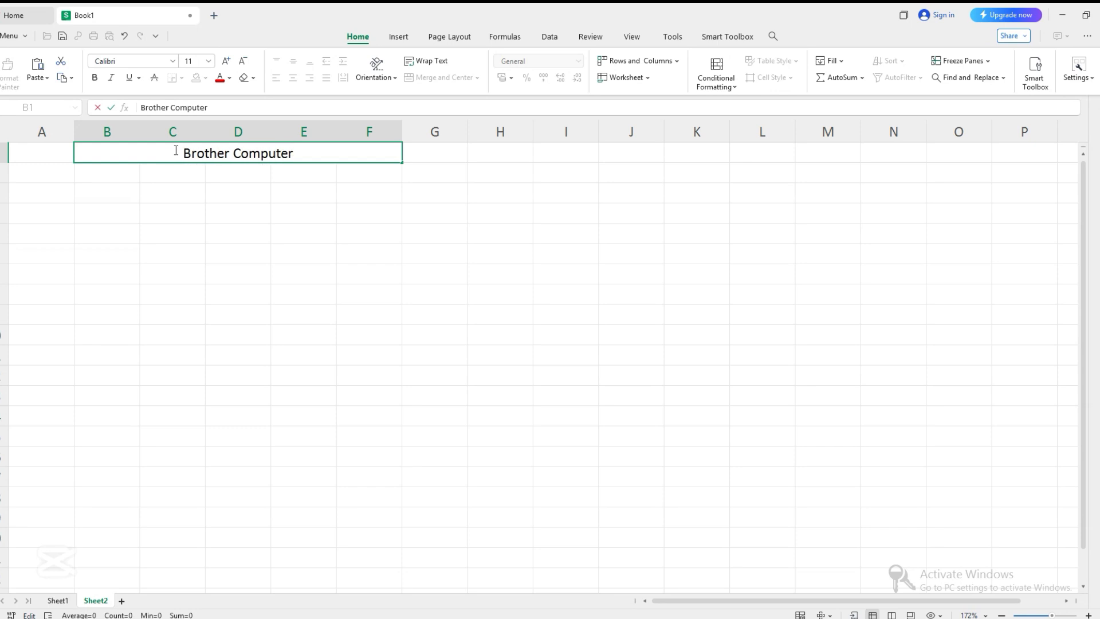
{"action": "type", "text": " and Accessories"}
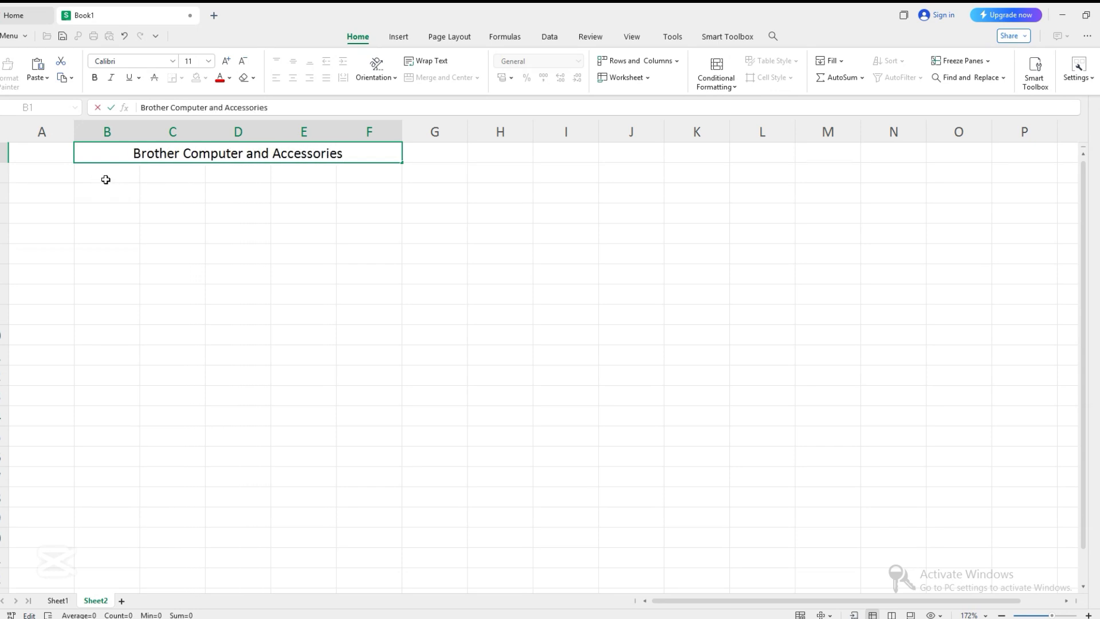
- Merge and center cells B2:F2 and enter "Bill Entry" as the second heading
{"action": "left_click_drag", "start_coordinate": [105, 177], "coordinate": [348, 165]}
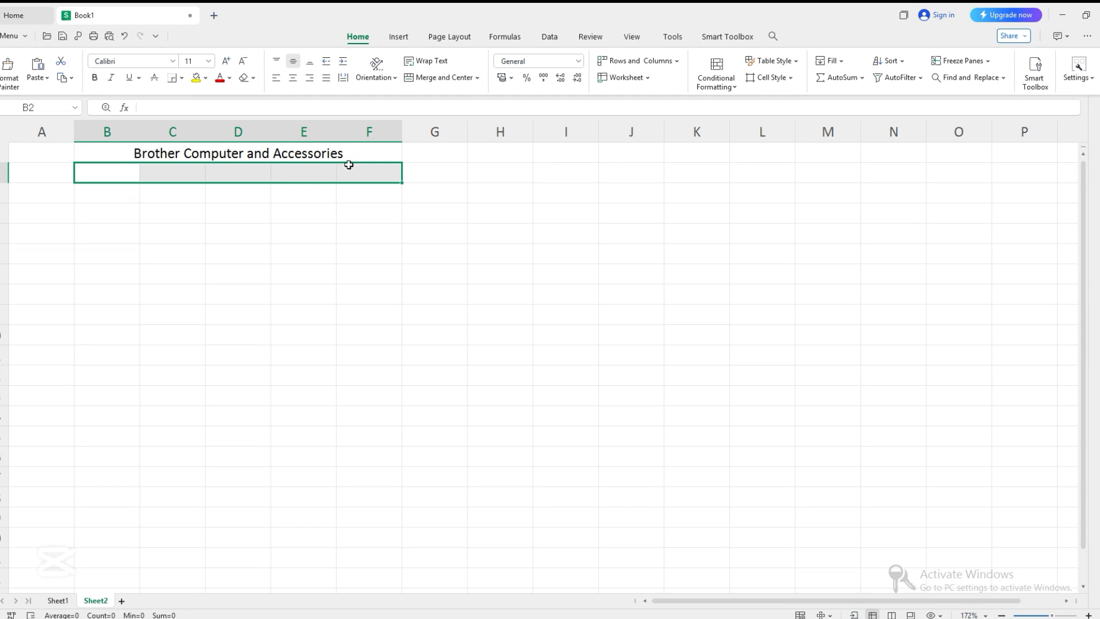
{"action": "left_click", "coordinate": [438, 78]}
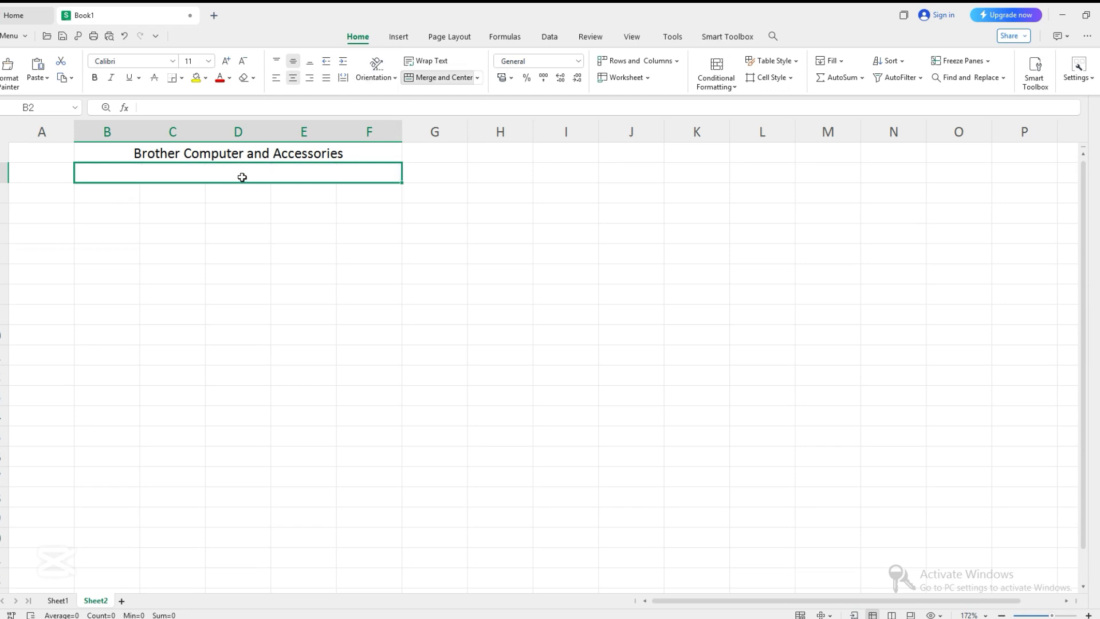
{"action": "type", "text": "bi"}
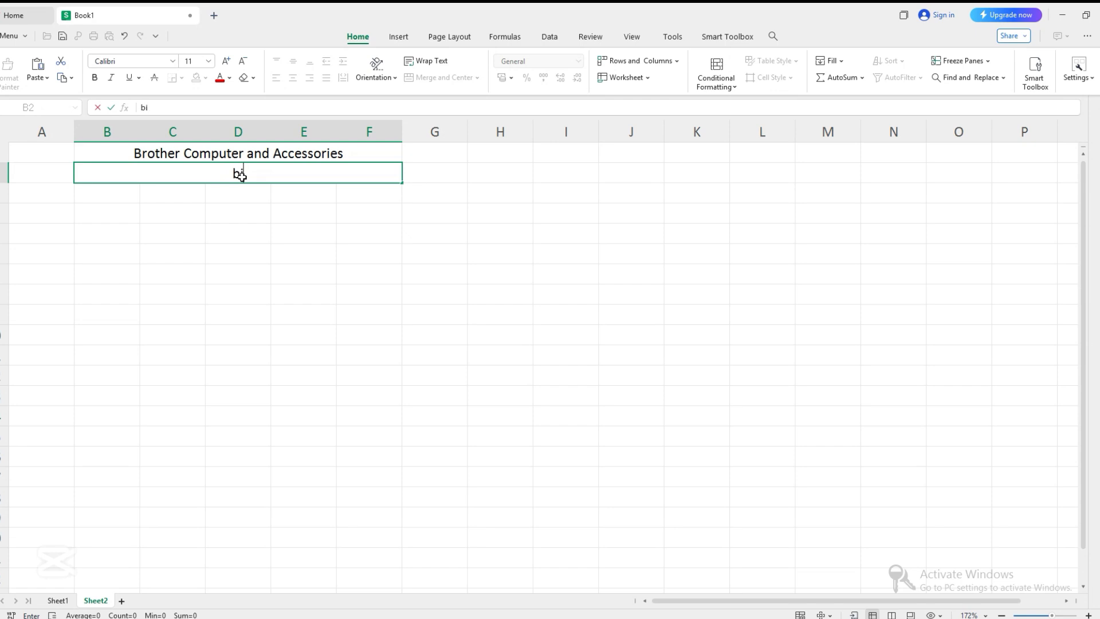
{"action": "key", "text": "BackSpace"}
{"action": "key", "text": "BackSpace"}
{"action": "type", "text": "Bill Entry"}
- Widen columns B through F to make room for the invoice table
{"action": "left_click_drag", "start_coordinate": [140, 130], "coordinate": [289, 129]}
{"action": "left_click_drag", "start_coordinate": [354, 130], "coordinate": [391, 130]}
{"action": "left_click_drag", "start_coordinate": [456, 129], "coordinate": [484, 129]}
{"action": "left_click_drag", "start_coordinate": [552, 127], "coordinate": [585, 128]}
{"action": "left_click", "coordinate": [438, 352]}
- Merge and center cells B3:F3 and enter "Customer Invoice Computer Parts" as the third heading
{"action": "left_click", "coordinate": [156, 195]}
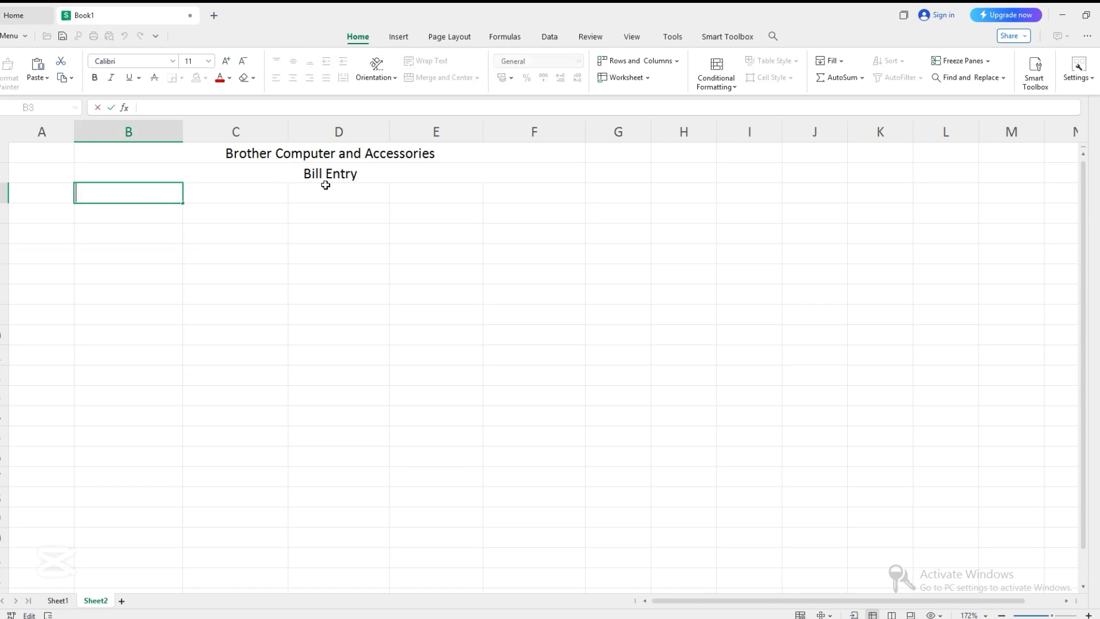
{"action": "left_click", "coordinate": [255, 253]}
{"action": "left_click_drag", "start_coordinate": [133, 199], "coordinate": [488, 189]}
{"action": "left_click", "coordinate": [441, 78]}
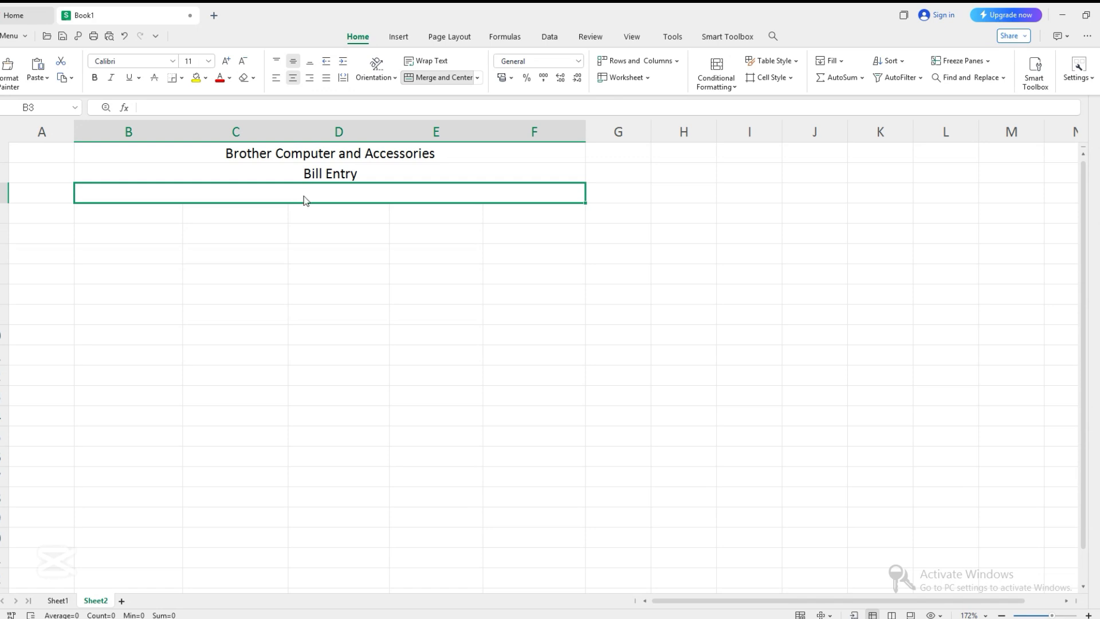
{"action": "type", "text": "Customer"}
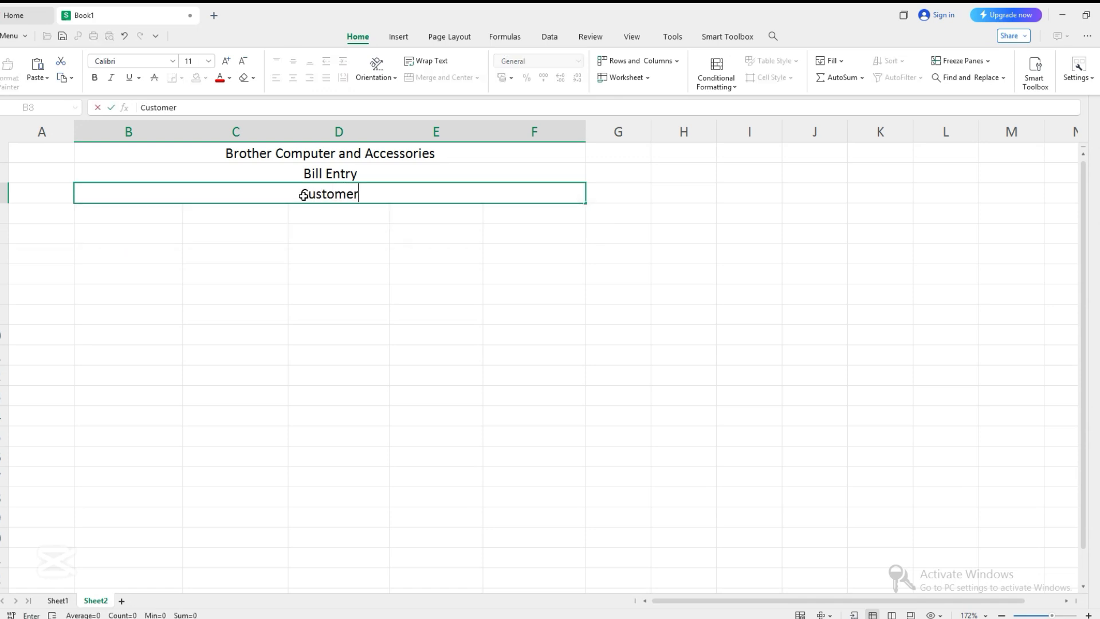
{"action": "type", "text": " Invoic"}
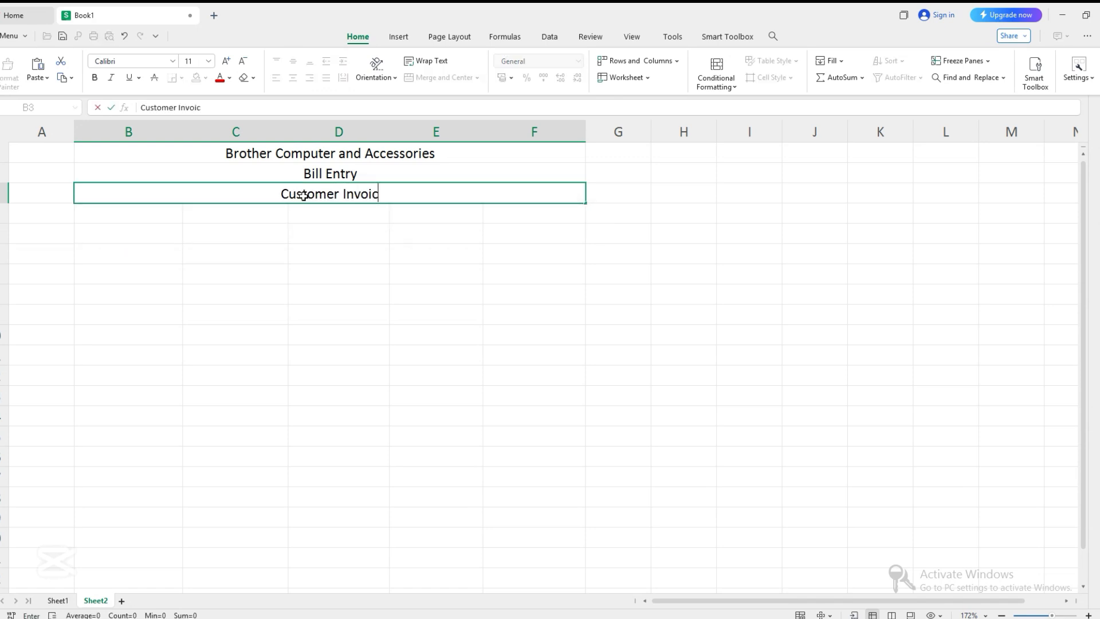
{"action": "type", "text": "e Computer Parts"}
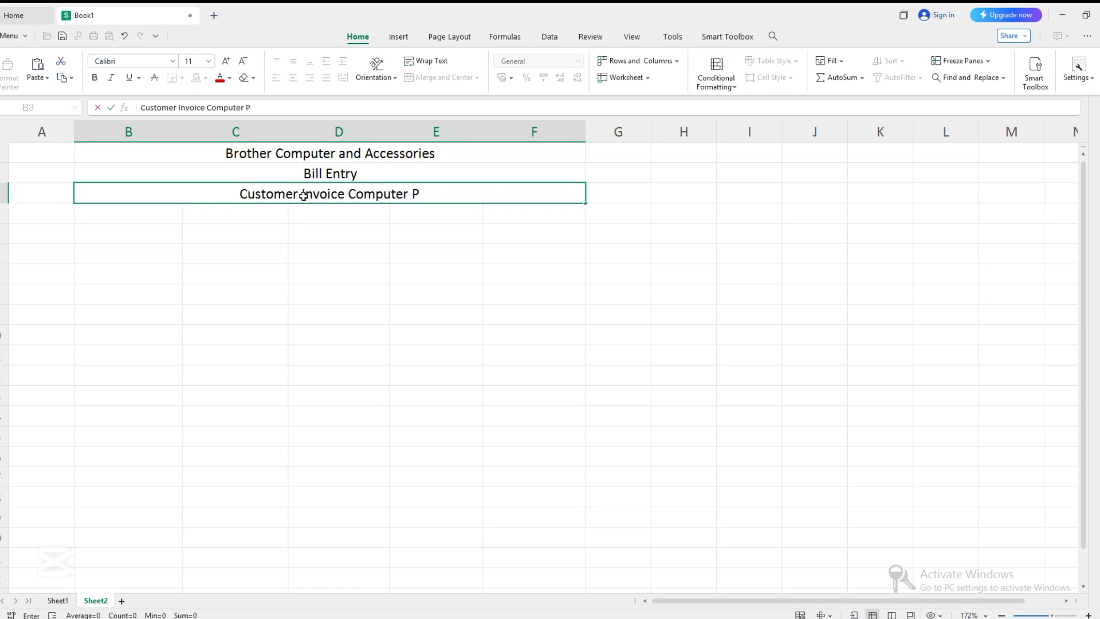
- Apply thick outline borders and thick inside horizontal and vertical borders to cells B1:F15
{"action": "left_click", "coordinate": [114, 155]}
{"action": "left_click_drag", "start_coordinate": [396, 165], "coordinate": [457, 431]}
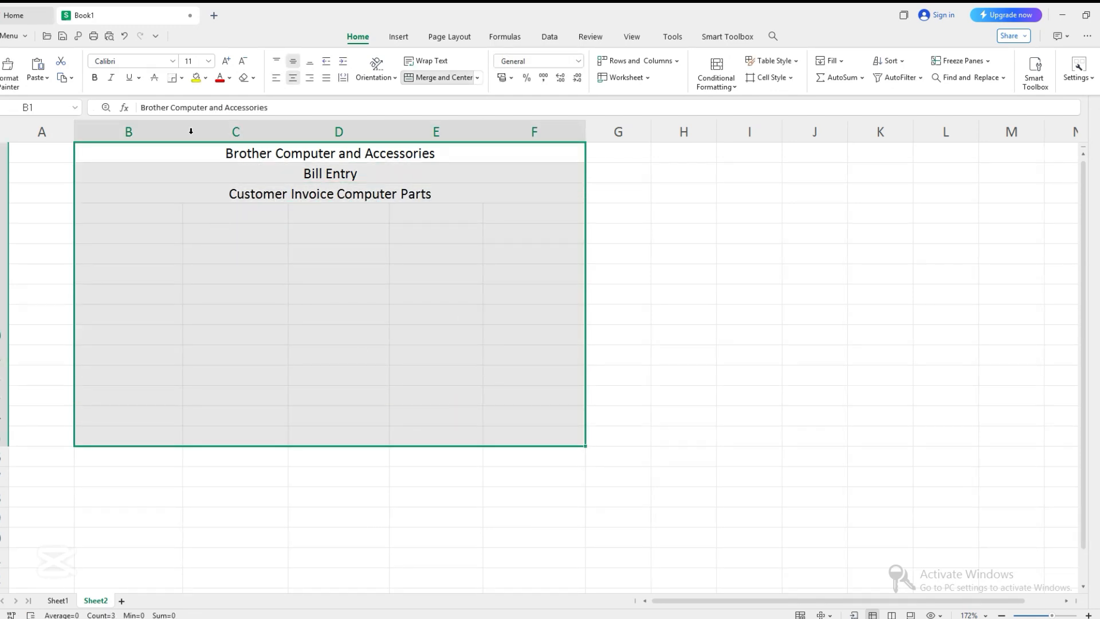
{"action": "left_click", "coordinate": [181, 79]}
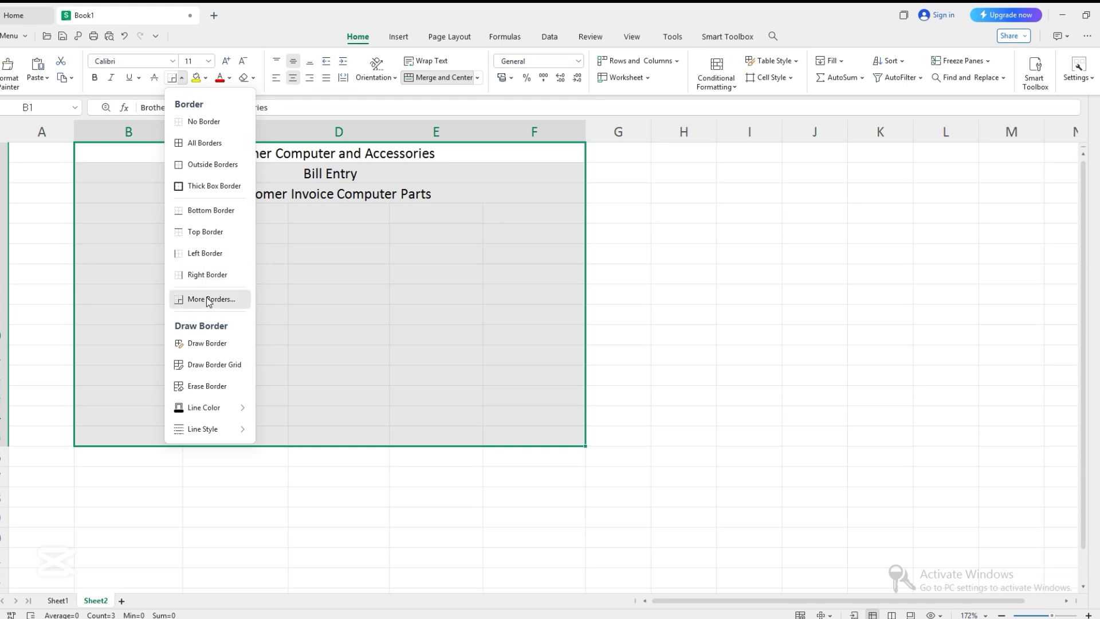
{"action": "left_click", "coordinate": [198, 299]}
{"action": "left_click", "coordinate": [469, 295]}
{"action": "left_click", "coordinate": [564, 237]}
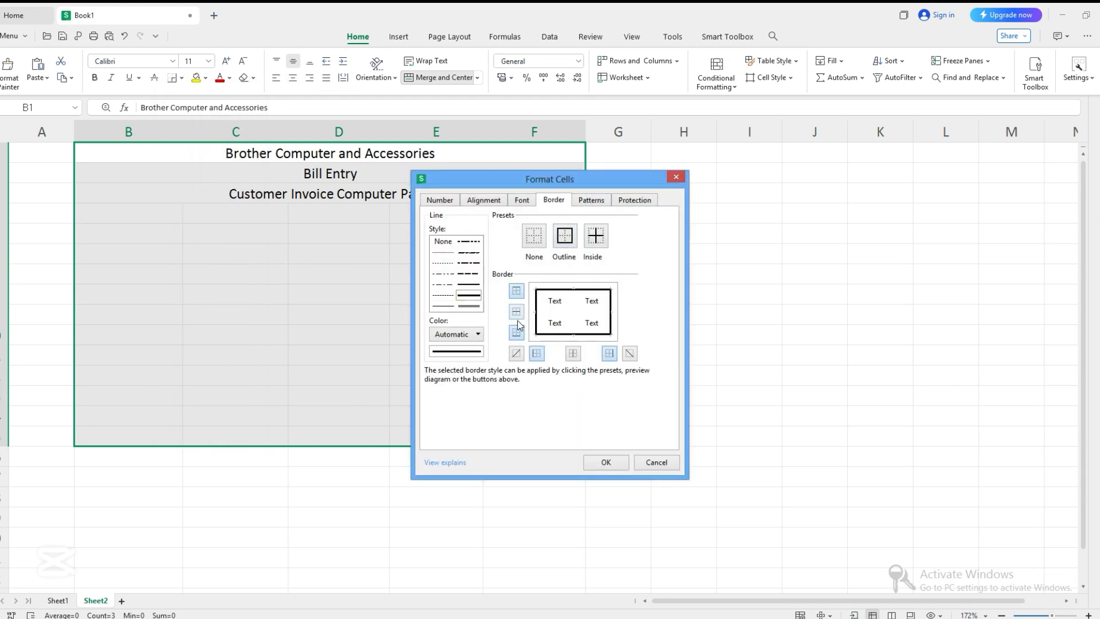
{"action": "left_click", "coordinate": [517, 312]}
{"action": "left_click", "coordinate": [573, 353]}
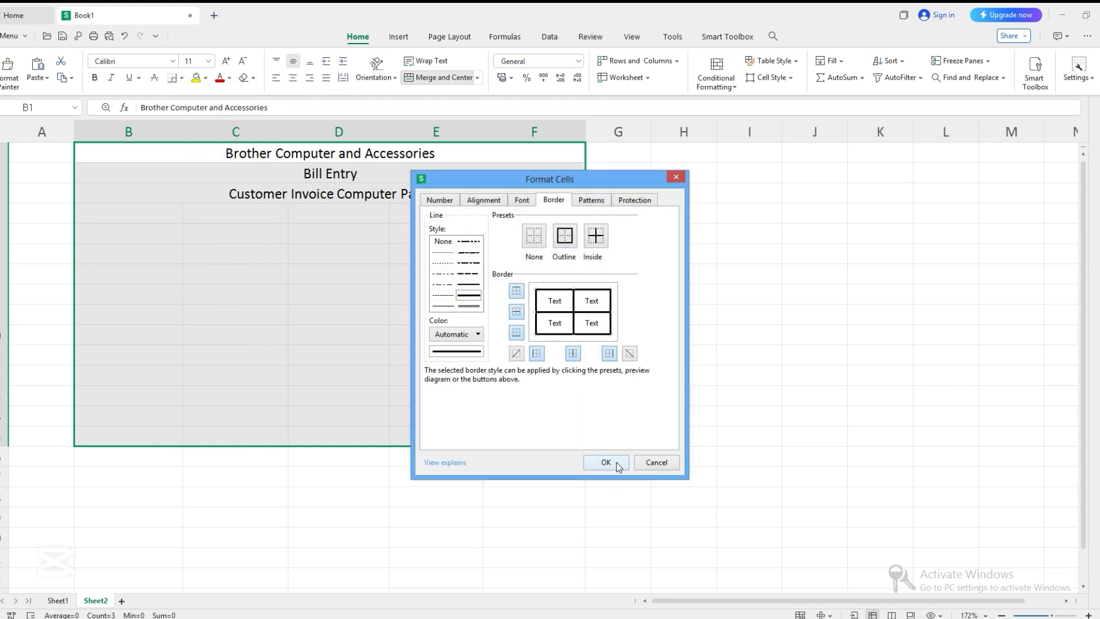
{"action": "left_click", "coordinate": [618, 462]}
- Enter the headers "item no" in B4 and "product Description" in C4, and fit column C to its contents
{"action": "left_click", "coordinate": [109, 228]}
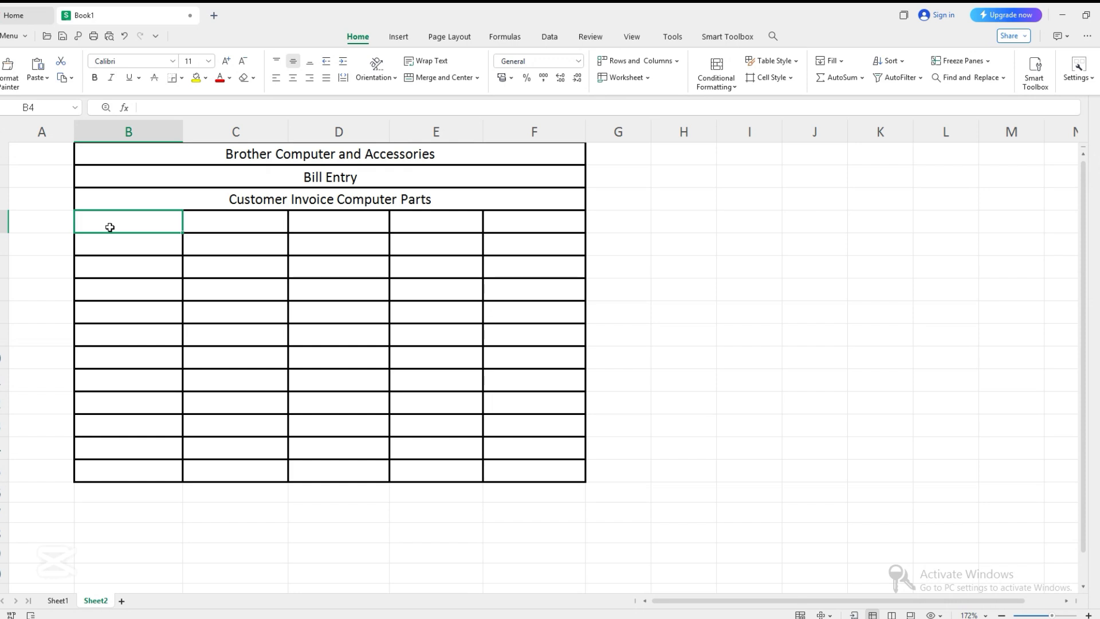
{"action": "type", "text": "item"}
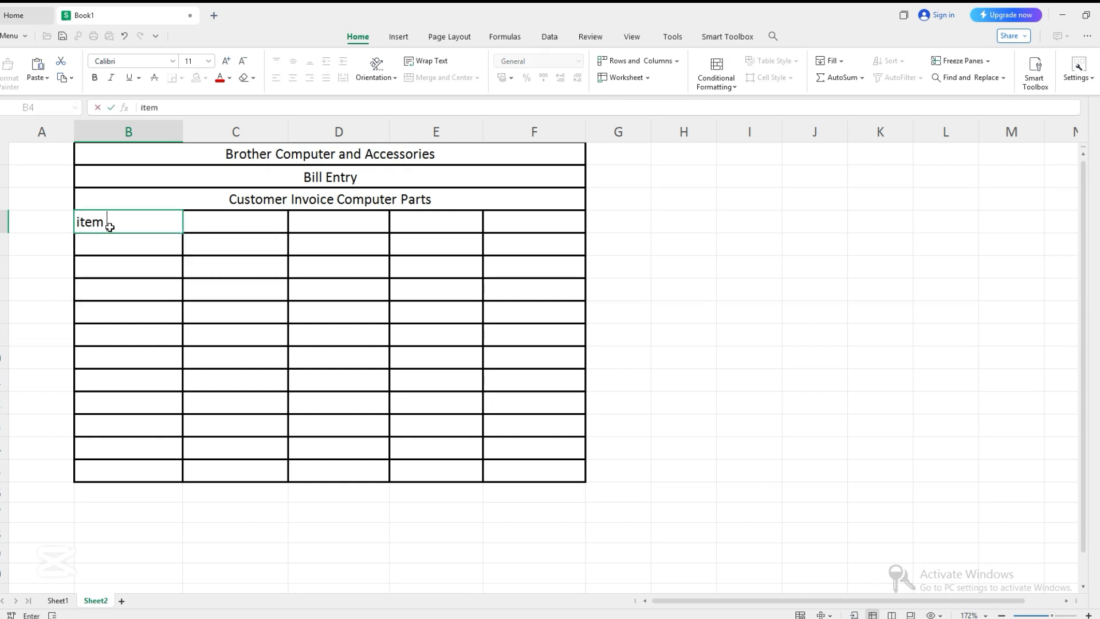
{"action": "type", "text": " no"}
{"action": "key", "text": "Tab"}
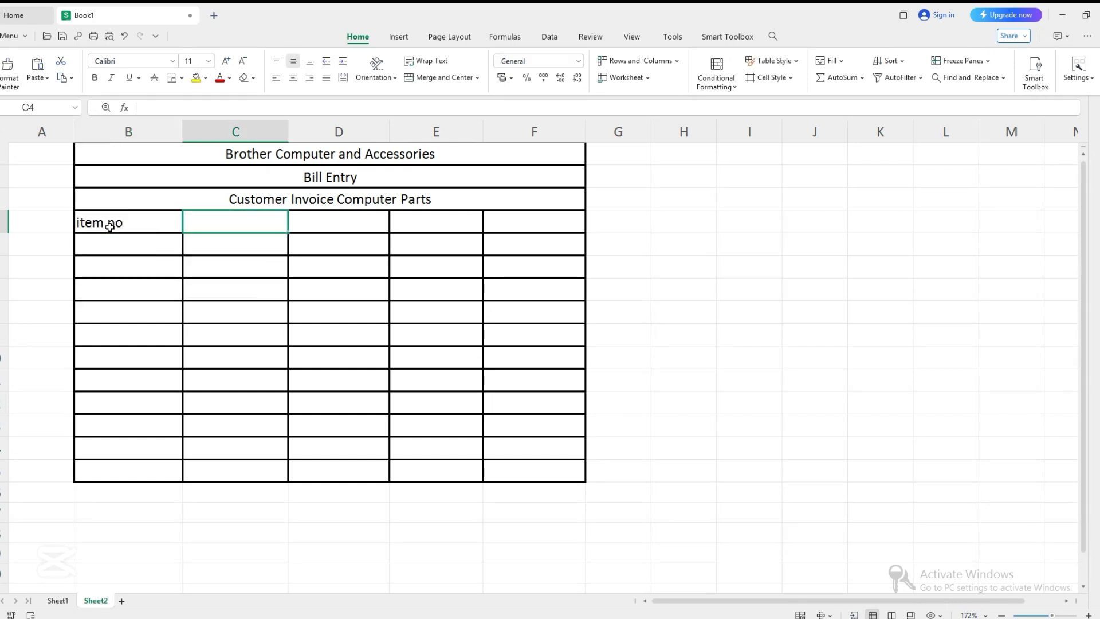
{"action": "type", "text": "product Descr"}
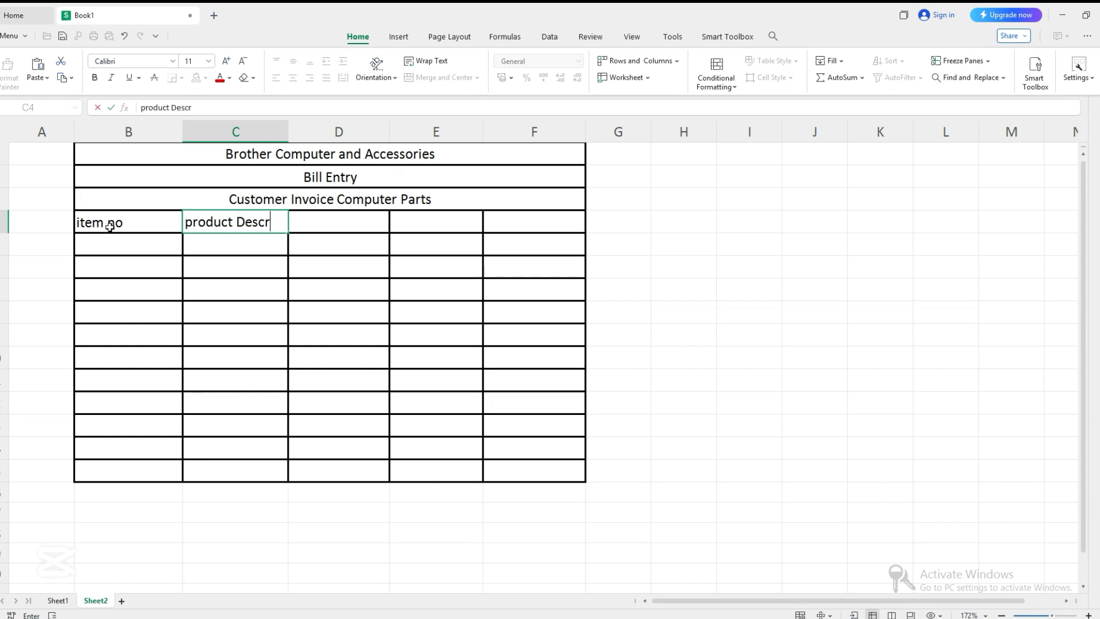
{"action": "type", "text": "iption"}
{"action": "key", "text": "Tab"}
{"action": "double_click", "coordinate": [289, 131]}
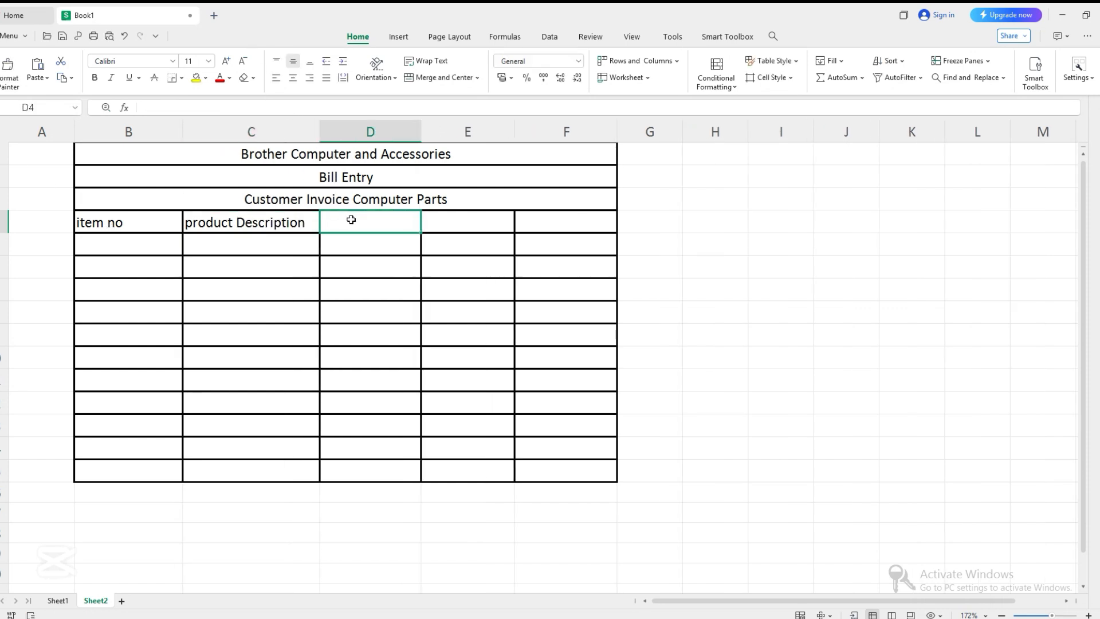
- Enter the headers "Quantity" in D4 and "Unit Price(pkr)" in E4, and fit column E to its contents
{"action": "type", "text": "Quantity"}
{"action": "key", "text": "Tab"}
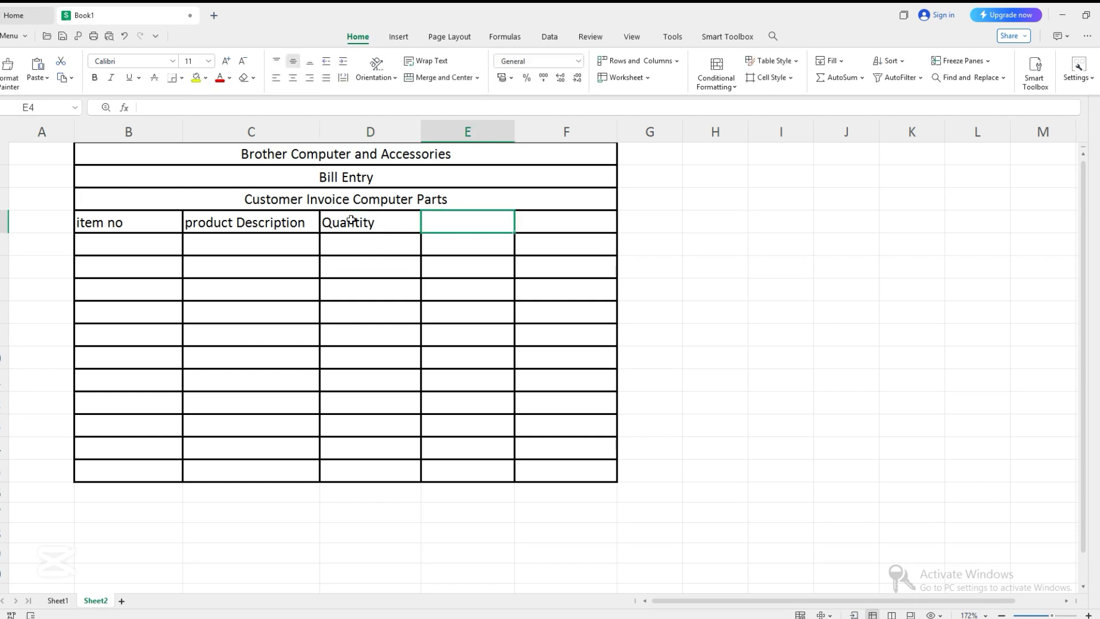
{"action": "type", "text": "Unit Price(pkr)"}
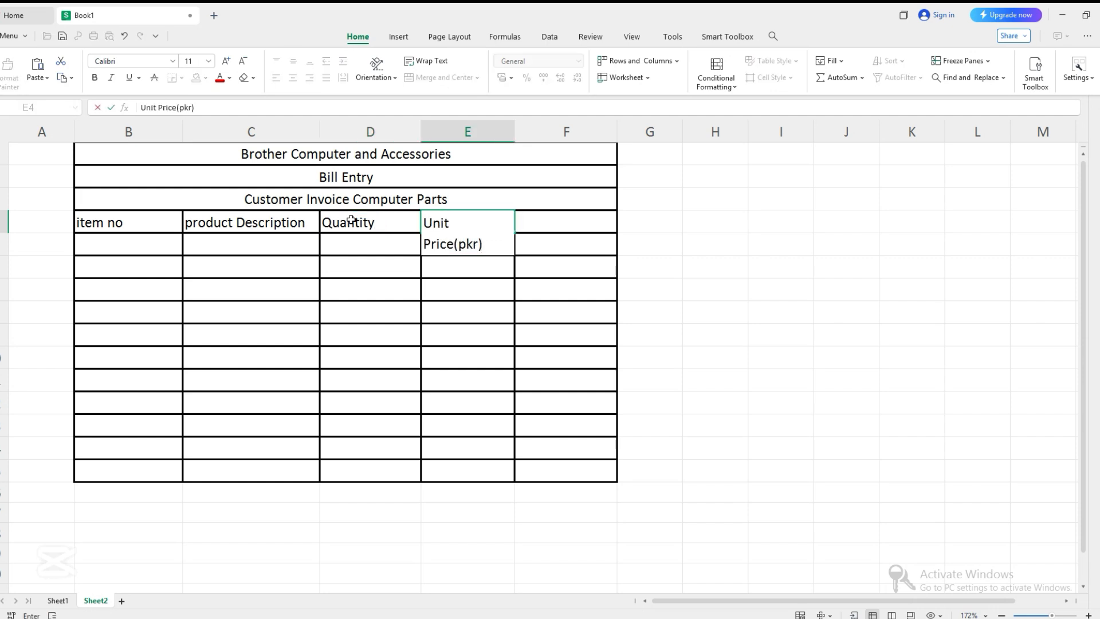
{"action": "double_click", "coordinate": [515, 132]}
- Enter the header "Total Price (PKR)" in F4 and widen column F to fit it
{"action": "left_click", "coordinate": [582, 221]}
{"action": "type", "text": "tota"}
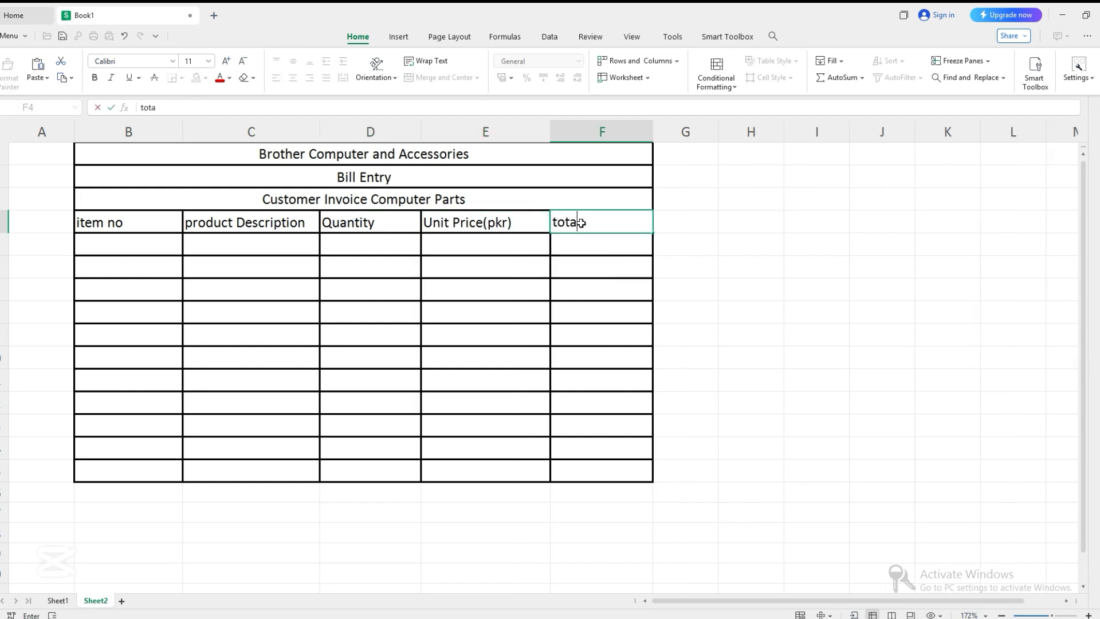
{"action": "type", "text": "l price"}
{"action": "left_click", "coordinate": [591, 225]}
{"action": "key", "text": "BackSpace"}
{"action": "type", "text": "P"}
{"action": "left_click", "coordinate": [557, 224]}
{"action": "key", "text": "BackSpace"}
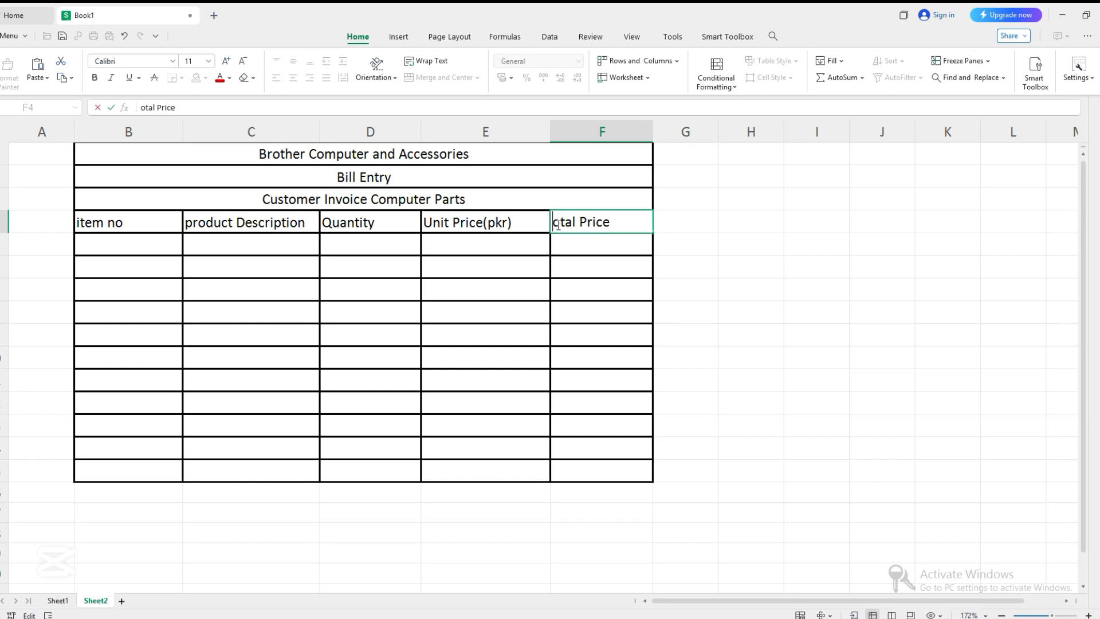
{"action": "type", "text": "T (PKR)"}
{"action": "left_click_drag", "start_coordinate": [653, 132], "coordinate": [666, 132]}
- Correct the row 4 headers to read "Item No", "Product Description" and "Unit Price (pkr)"
{"action": "double_click", "coordinate": [116, 223]}
{"action": "key", "text": "BackSpace"}
{"action": "type", "text": "N"}
{"action": "key", "text": "BackSpace"}
{"action": "type", "text": "I"}
{"action": "double_click", "coordinate": [189, 222]}
{"action": "key", "text": "BackSpace"}
{"action": "type", "text": "P"}
{"action": "double_click", "coordinate": [484, 222]}
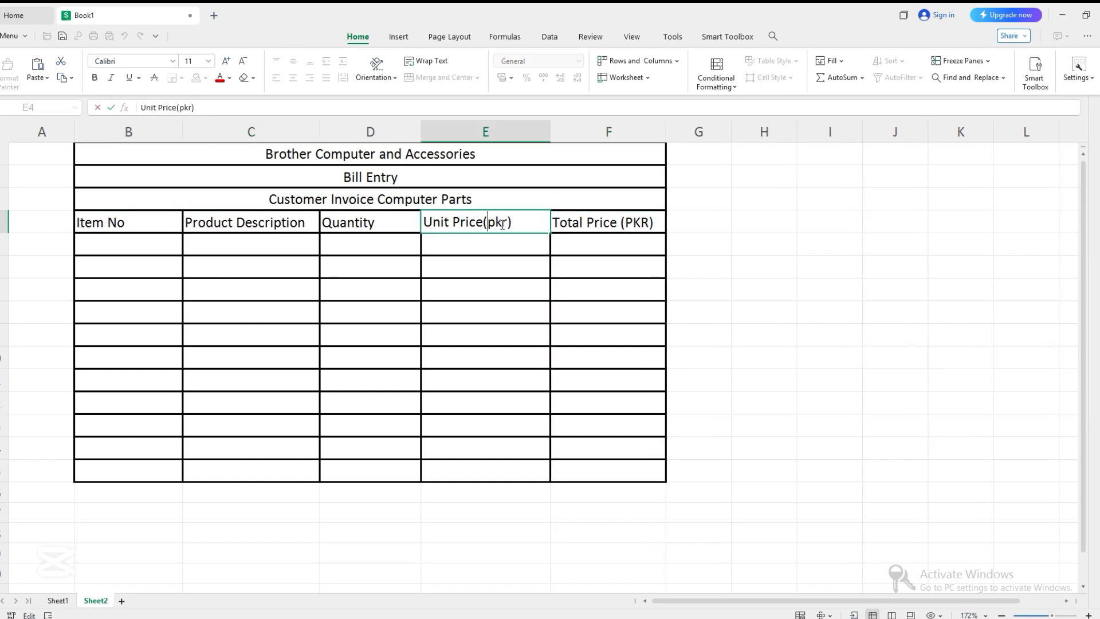
- Enter item numbers 1 and 2 in cells B5 and B6
{"action": "left_click", "coordinate": [143, 240]}
{"action": "type", "text": "1"}
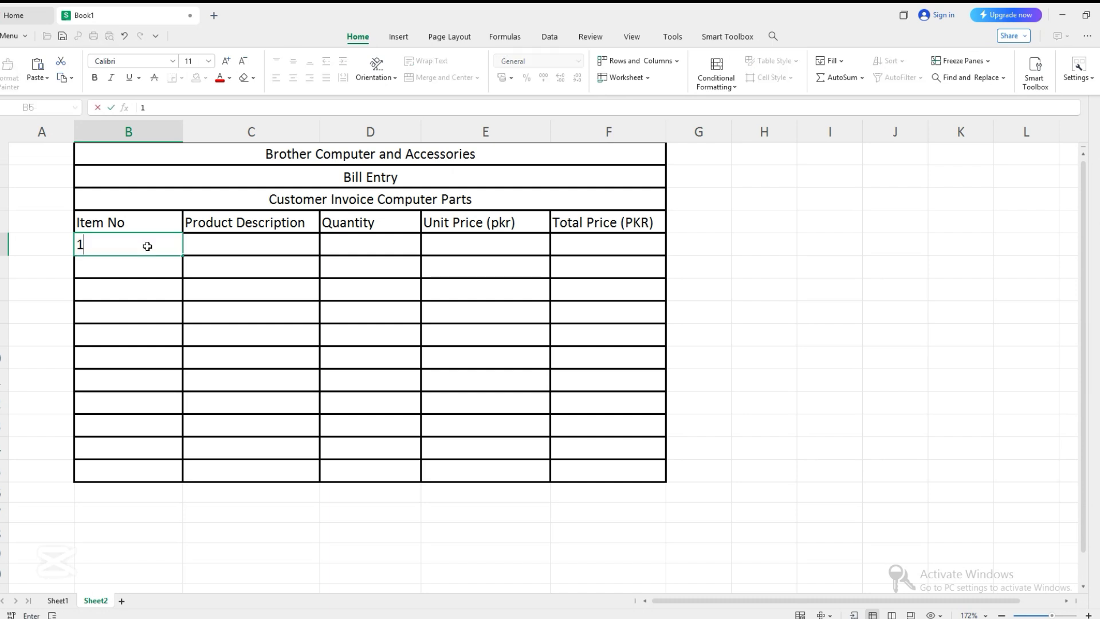
{"action": "key", "text": "Return"}
{"action": "type", "text": "2"}
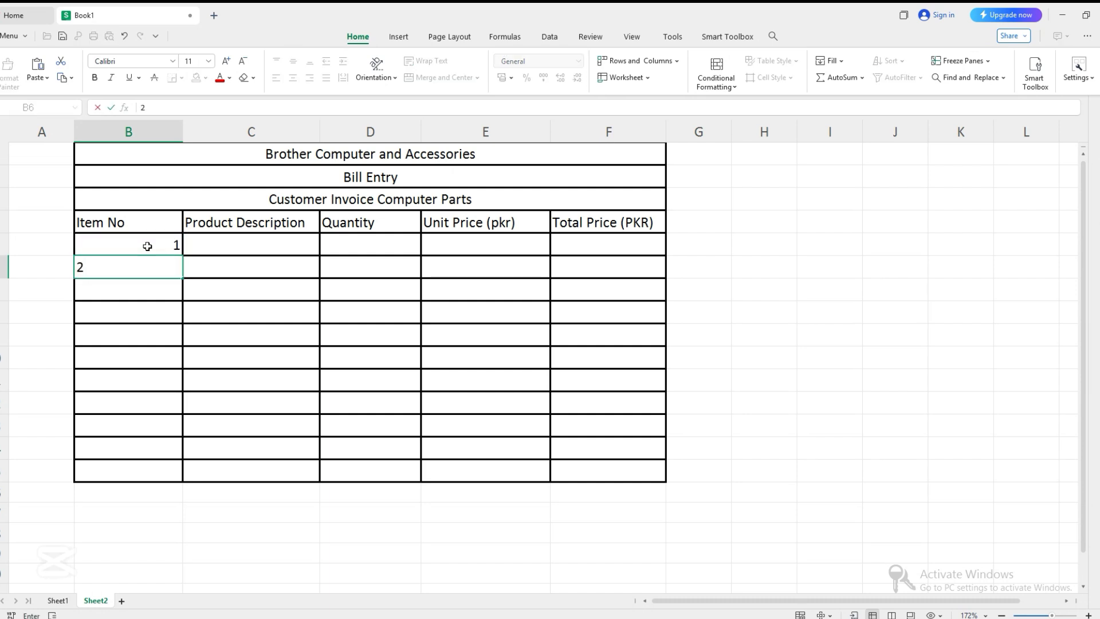
{"action": "key", "text": "Return"}
- Enter the product descriptions "Keyboard" for item 1 and "Mouse" for item 2
{"action": "left_click", "coordinate": [227, 247]}
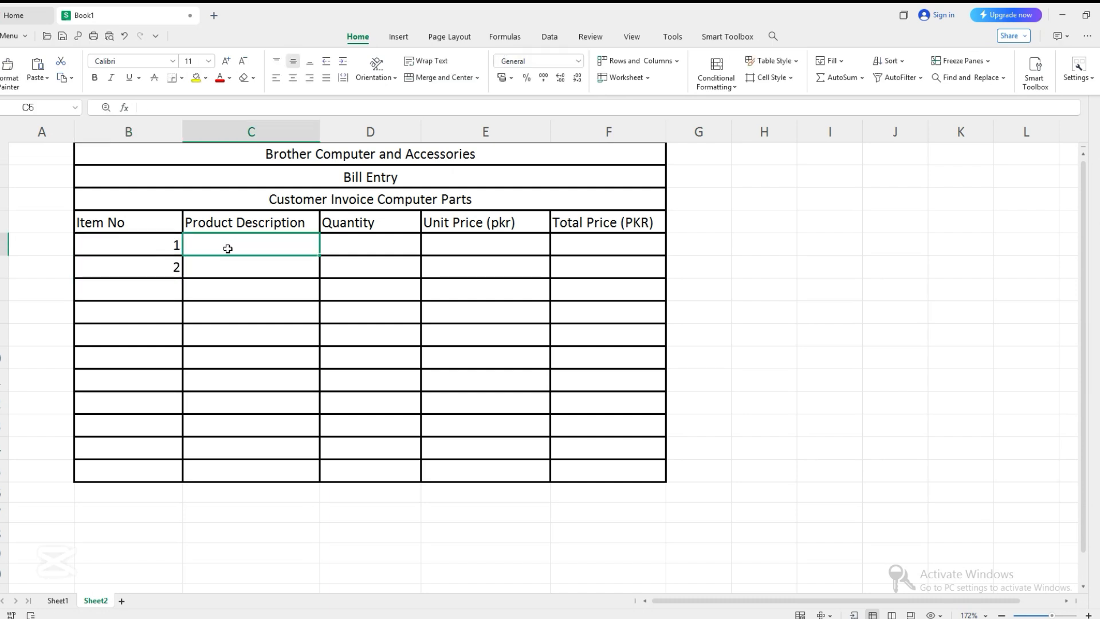
{"action": "type", "text": "K"}
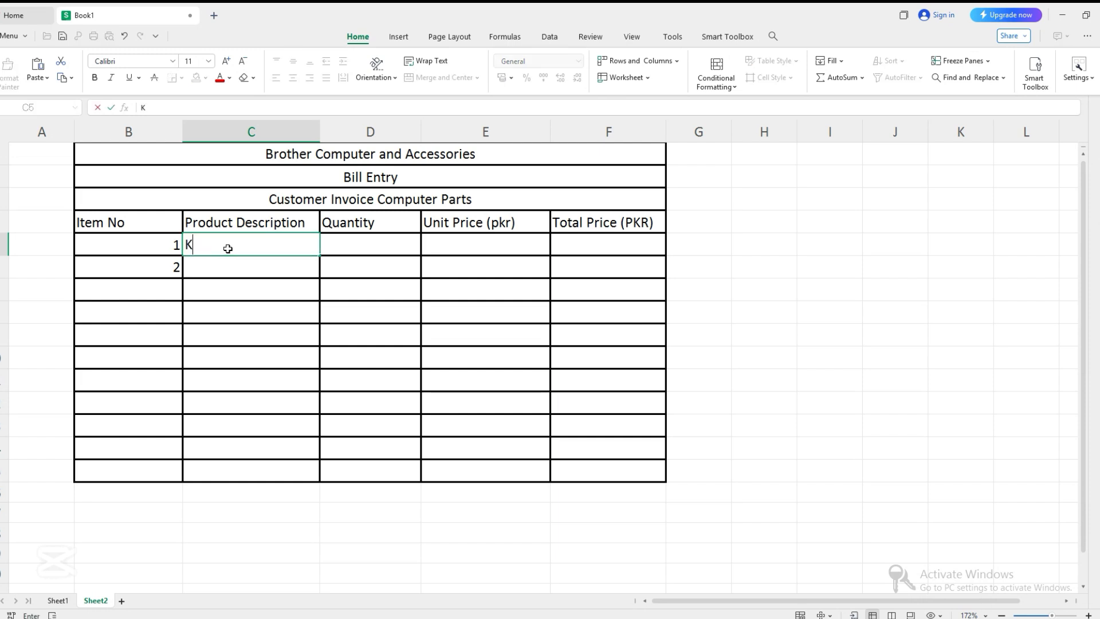
{"action": "type", "text": "eyboard"}
{"action": "key", "text": "Tab"}
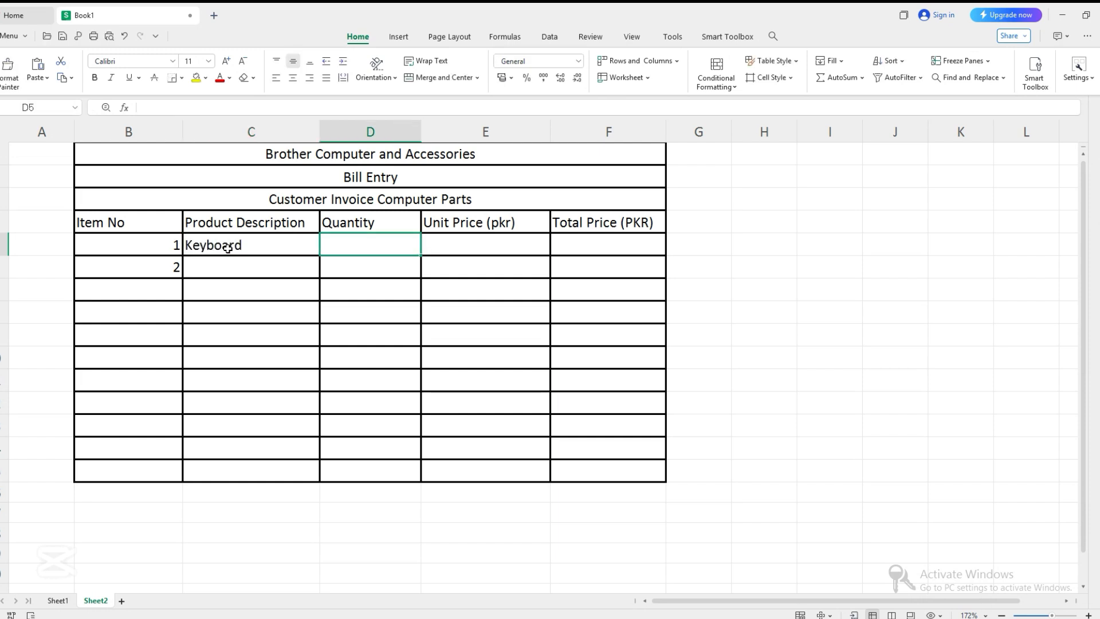
{"action": "left_click", "coordinate": [235, 263]}
{"action": "type", "text": "Mouse"}
- Enter a quantity of 1 and a unit price of 1200 for the Keyboard in row 5
{"action": "left_click", "coordinate": [373, 246]}
{"action": "type", "text": "1"}
{"action": "left_click", "coordinate": [464, 243]}
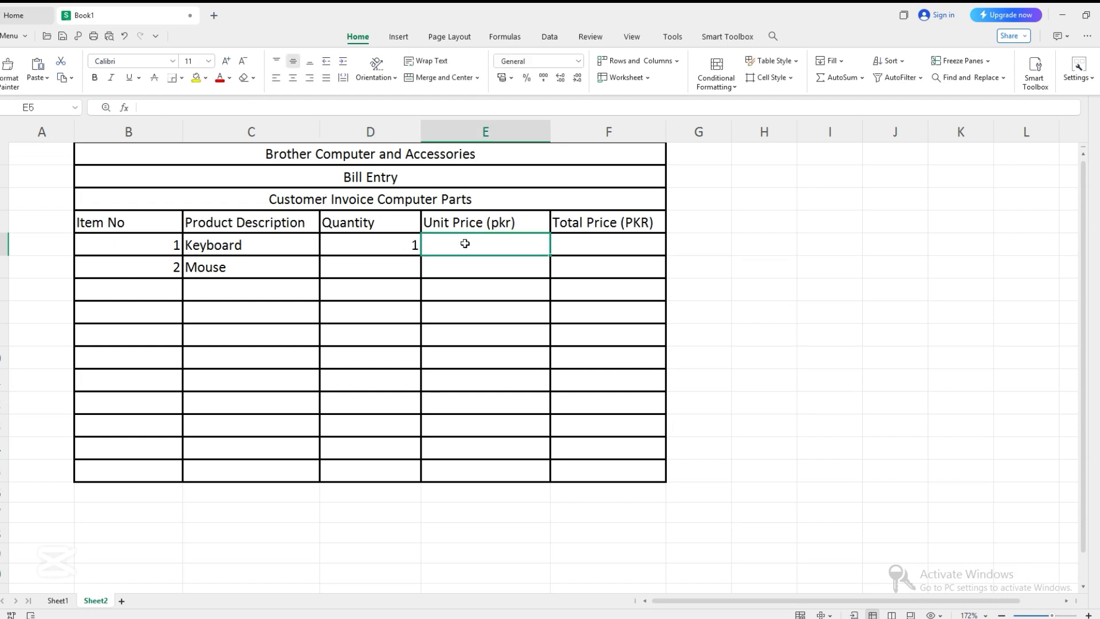
{"action": "type", "text": "12"}
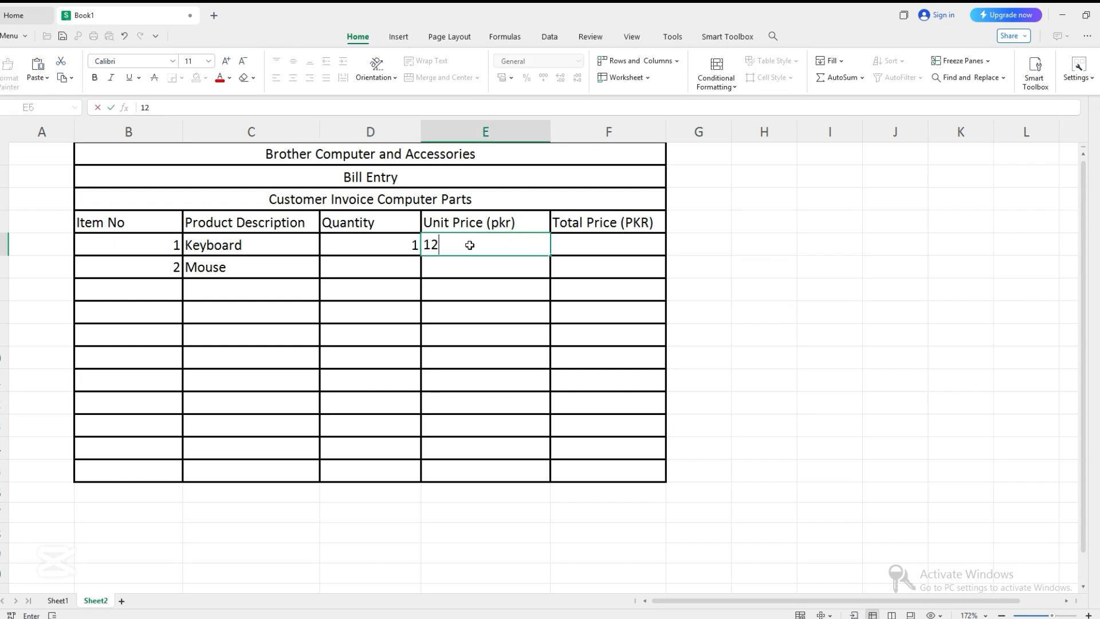
{"action": "type", "text": "00"}
- Calculate the Keyboard's total price in F5 with the formula =D5*E5
{"action": "left_click", "coordinate": [582, 248]}
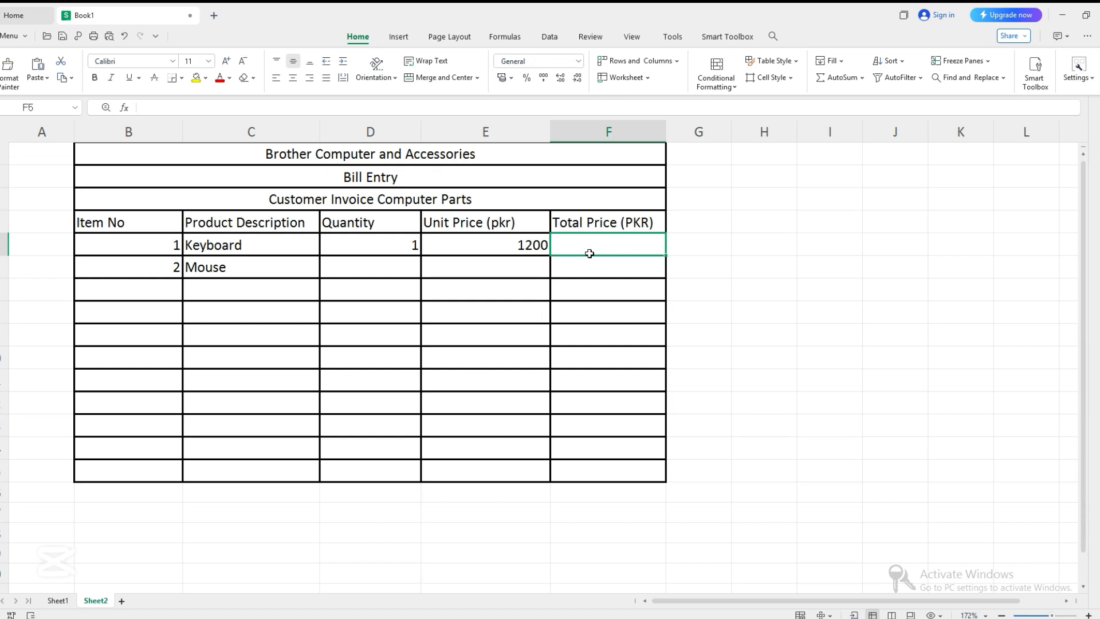
{"action": "type", "text": "="}
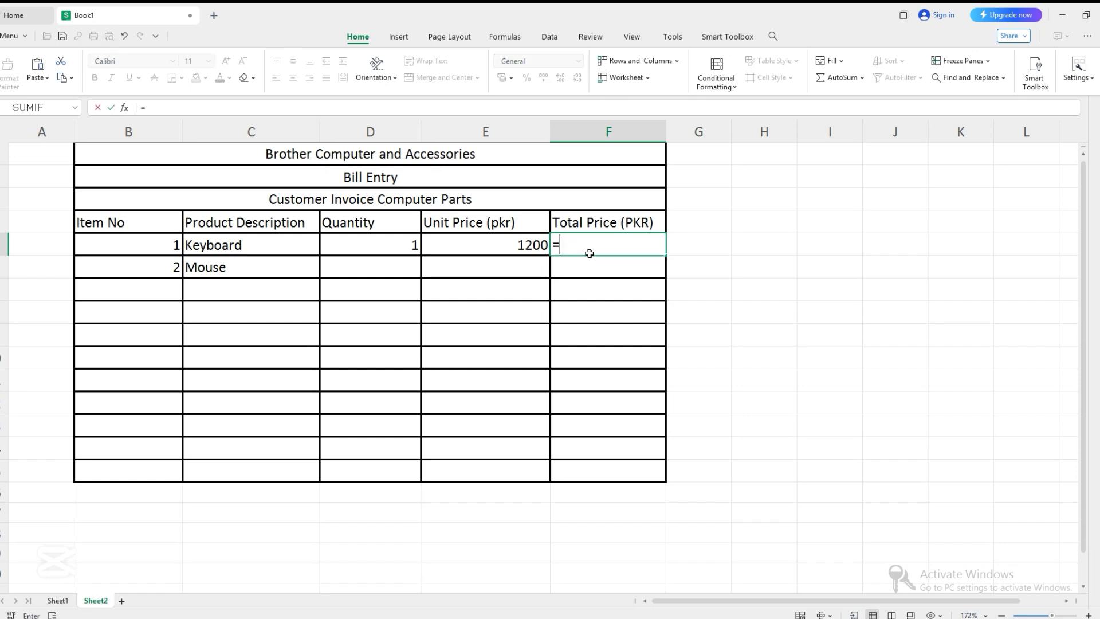
{"action": "left_click", "coordinate": [403, 250]}
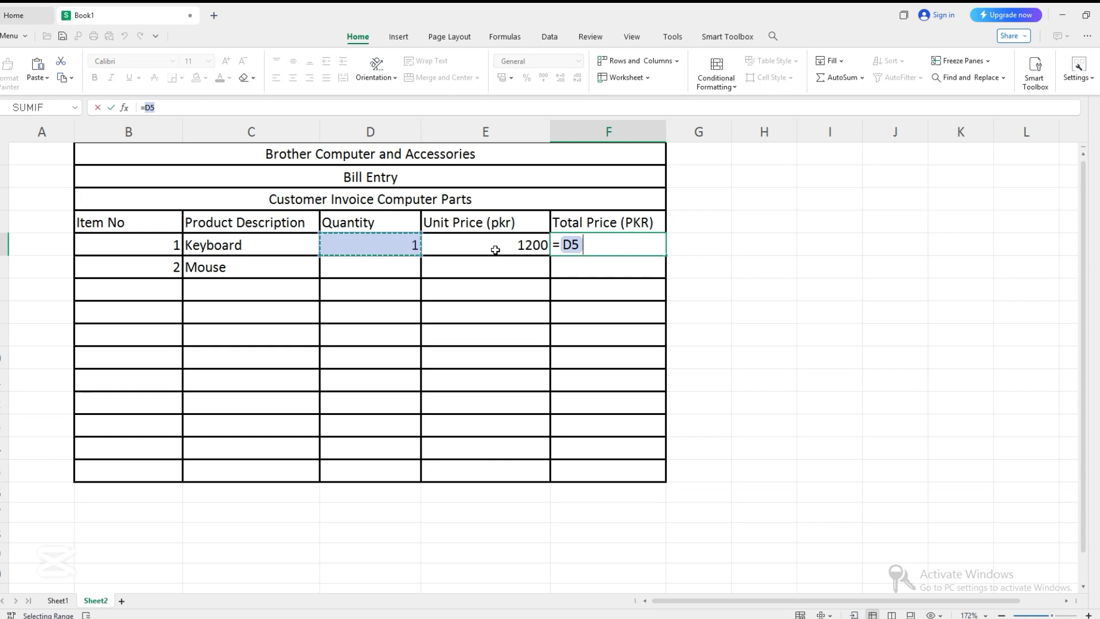
{"action": "type", "text": "*"}
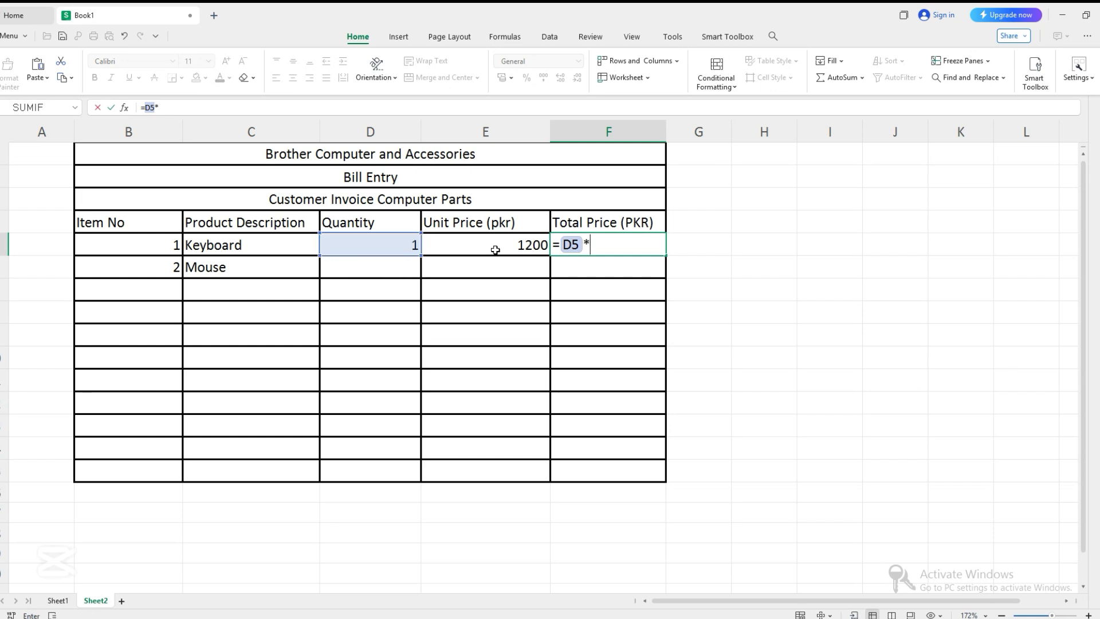
{"action": "left_click", "coordinate": [492, 249]}
{"action": "key", "text": "Return"}
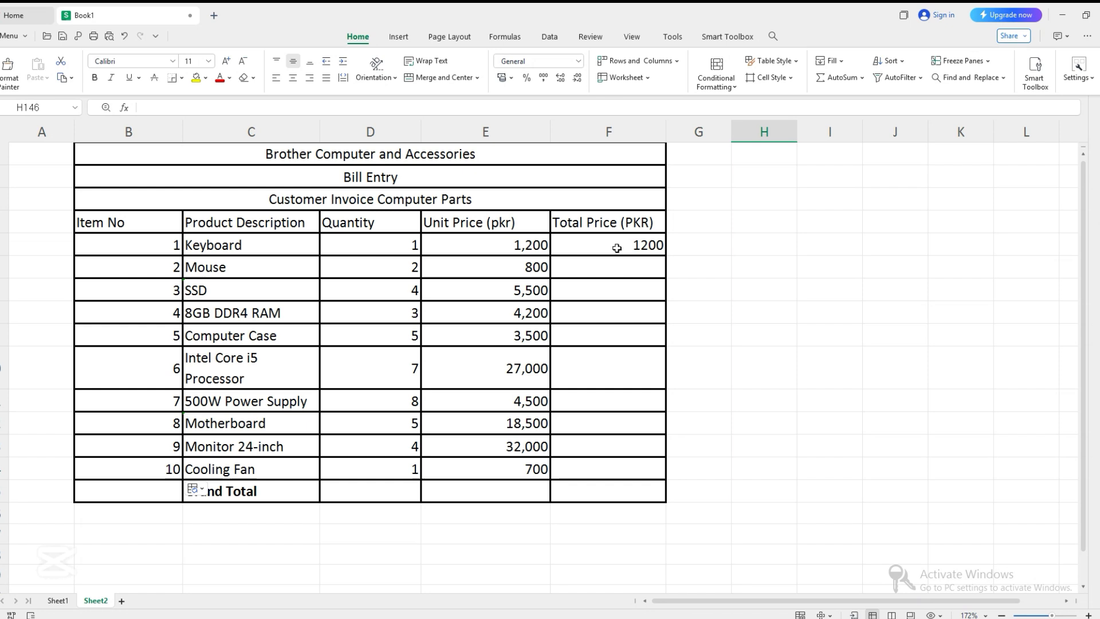
- Fill the total price formula from F5 down to the Cooling Fan row, F14
{"action": "left_click", "coordinate": [617, 246]}
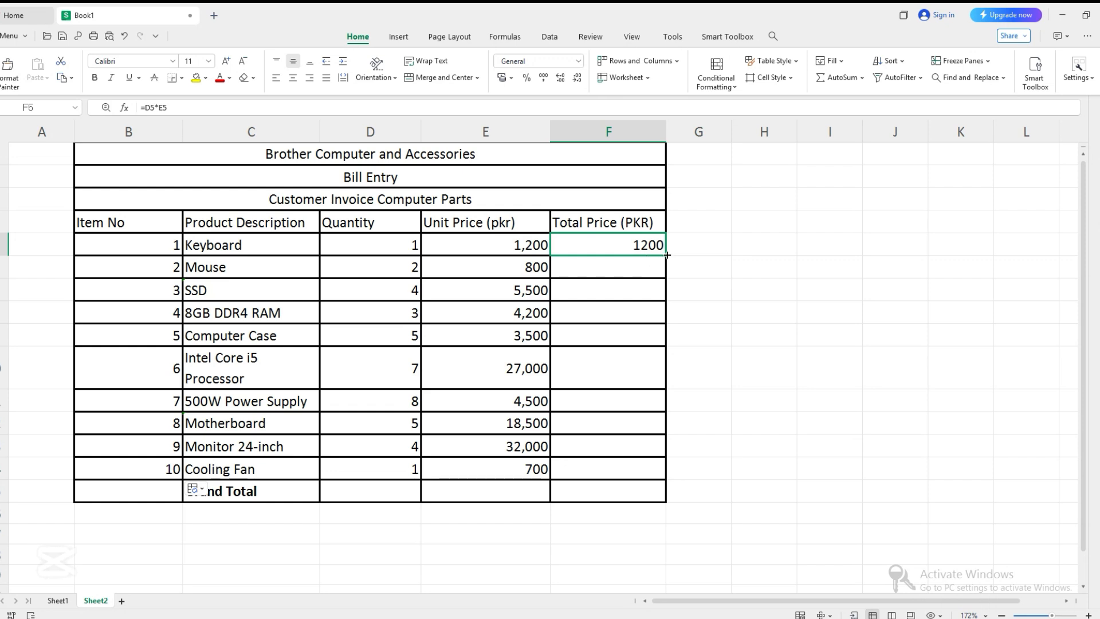
{"action": "left_click_drag", "start_coordinate": [665, 255], "coordinate": [657, 478]}
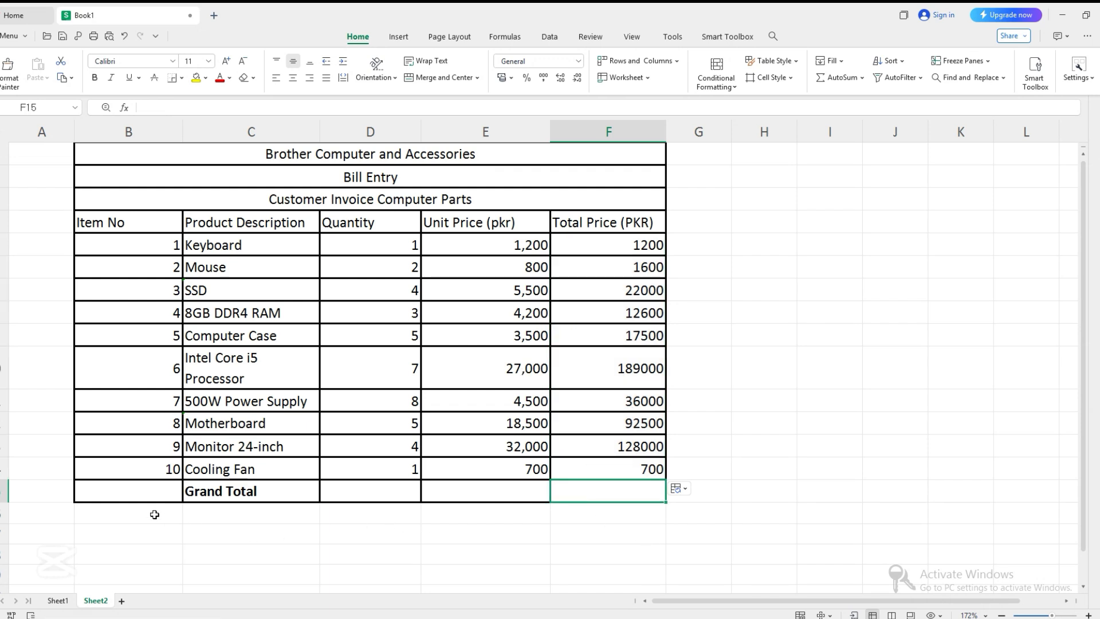
- Calculate the grand total in F15 with the formula =sum(F5:F14)
{"action": "left_click_drag", "start_coordinate": [154, 496], "coordinate": [609, 491]}
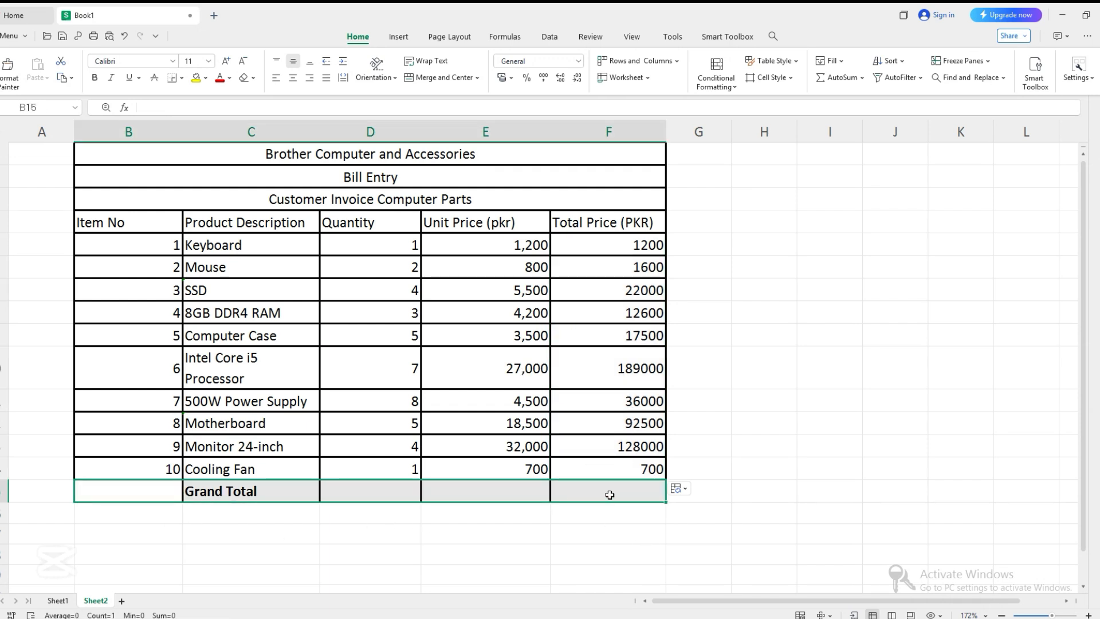
{"action": "left_click", "coordinate": [609, 492]}
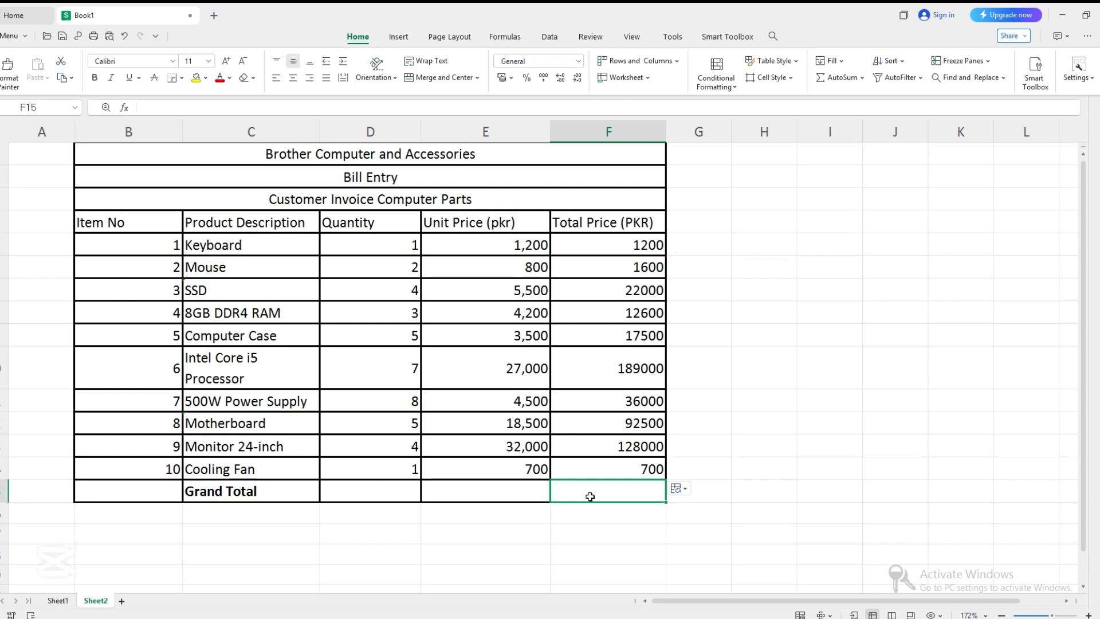
{"action": "type", "text": "="}
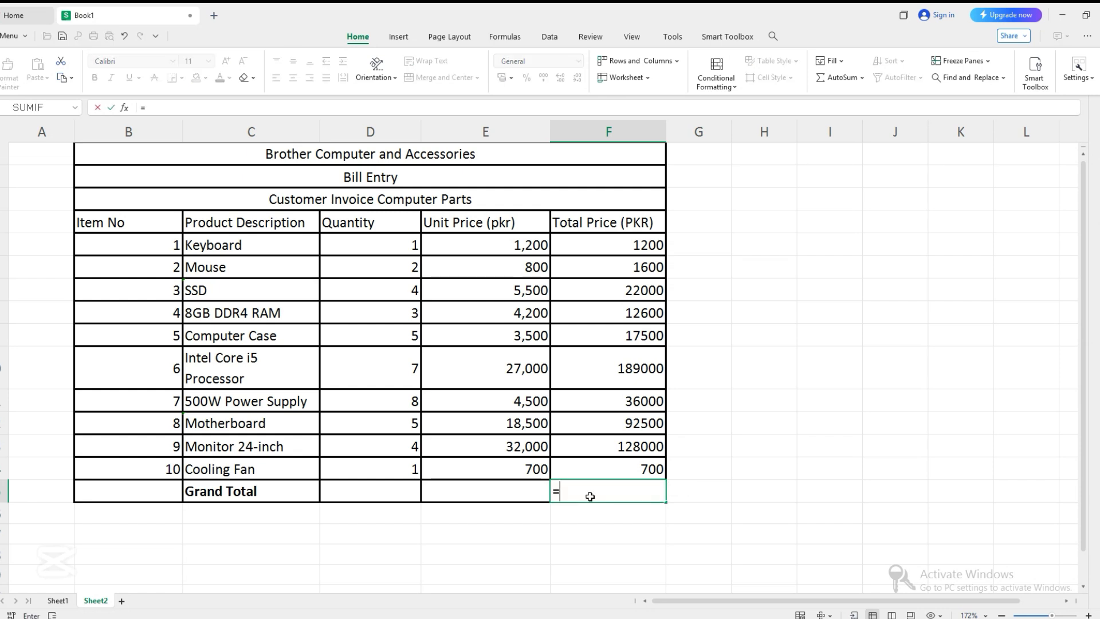
{"action": "type", "text": "sum("}
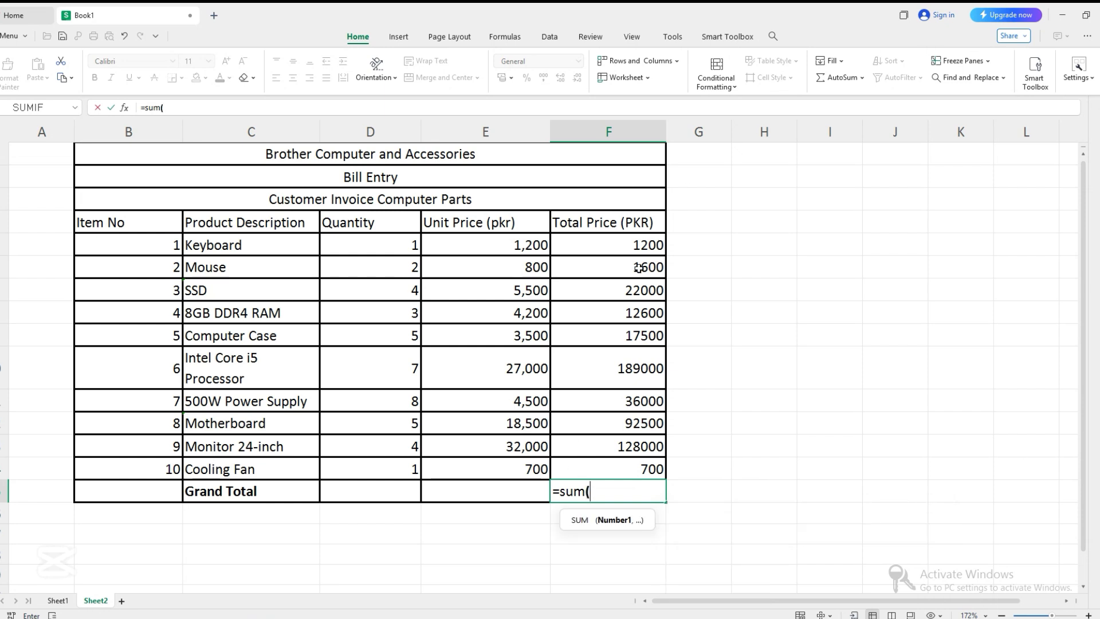
{"action": "left_click_drag", "start_coordinate": [615, 244], "coordinate": [621, 470]}
{"action": "type", "text": ")"}
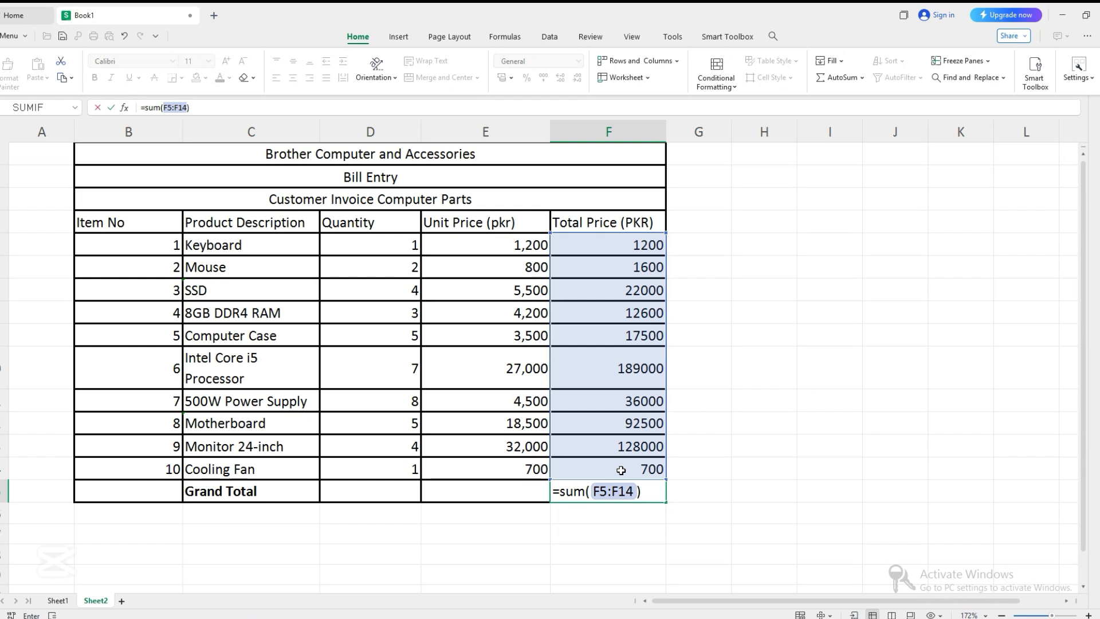
{"action": "key", "text": "Return"}
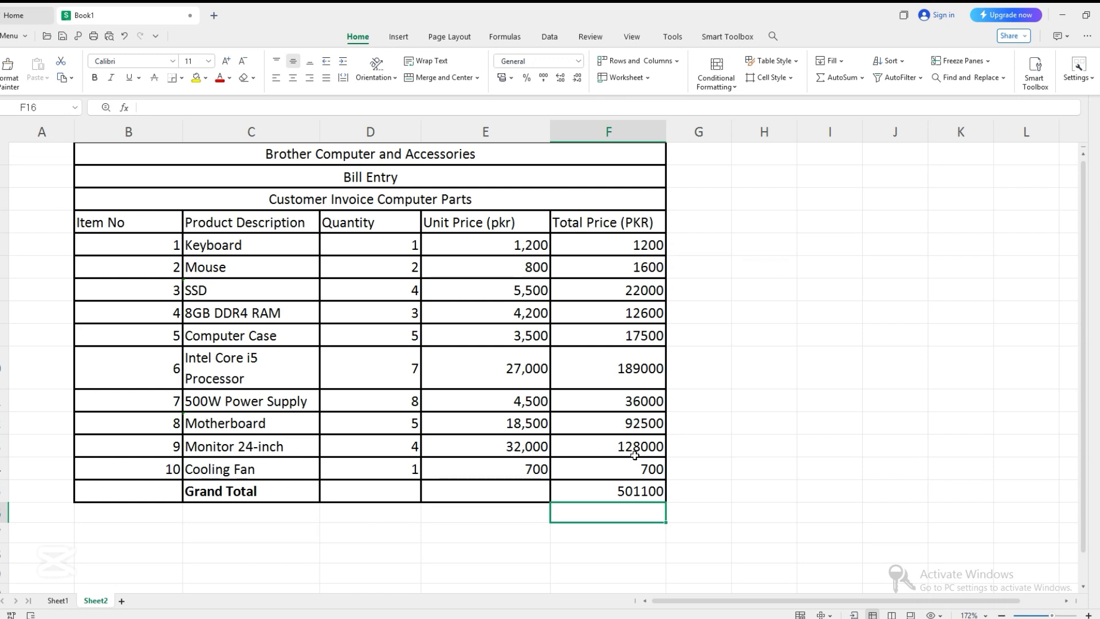
{"action": "left_click", "coordinate": [440, 554]}
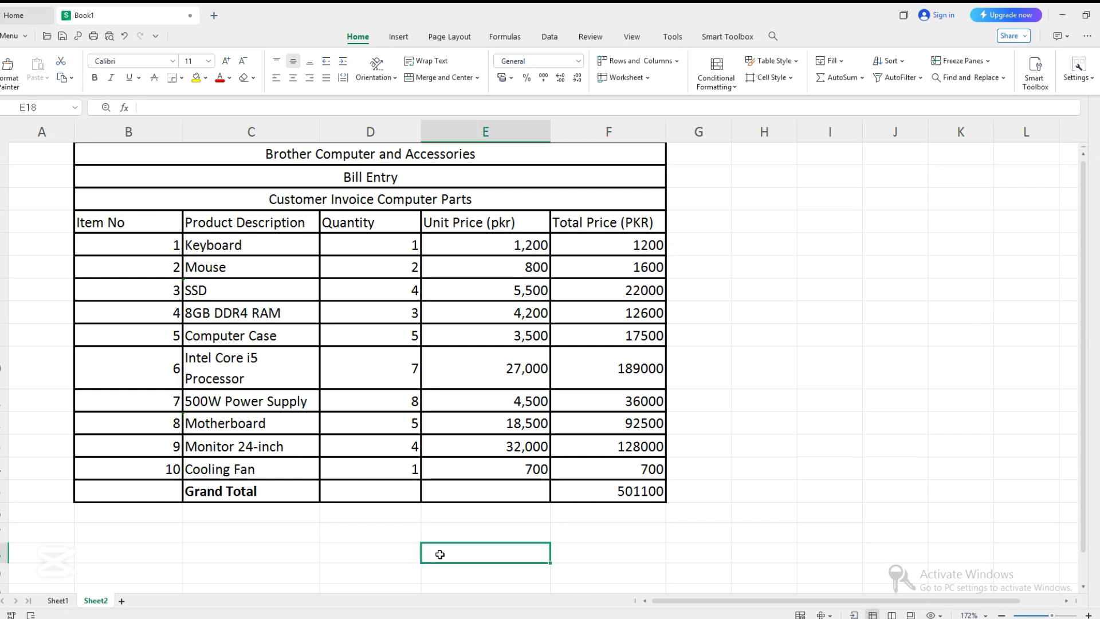
- Make the "Brother Computer and Accessories" heading bold and fill it with light orange
{"action": "left_click", "coordinate": [250, 158]}
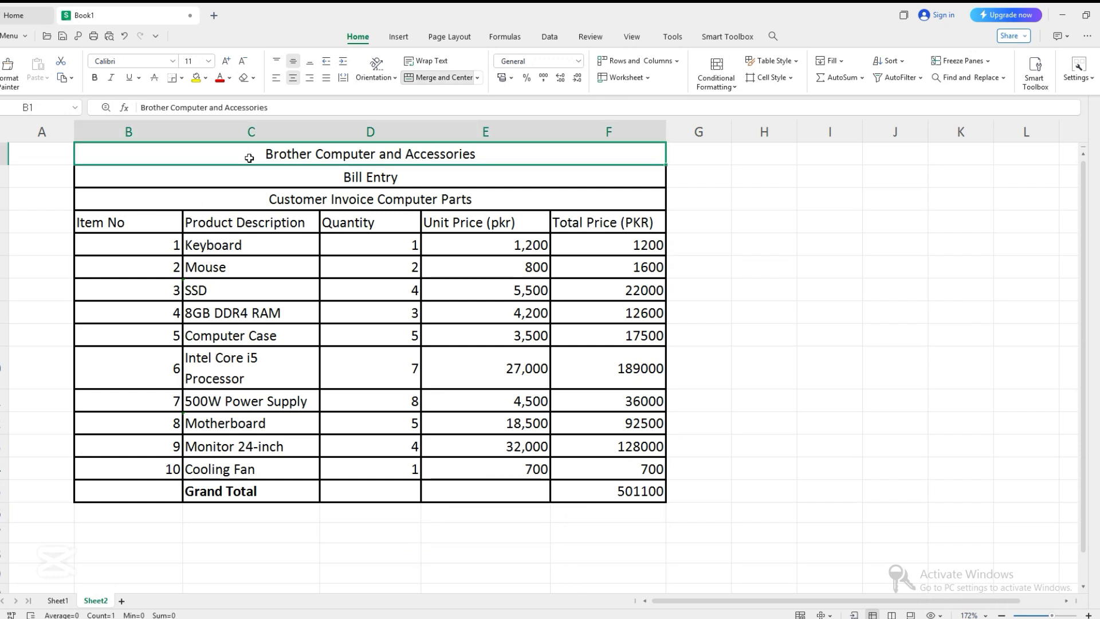
{"action": "left_click", "coordinate": [95, 77]}
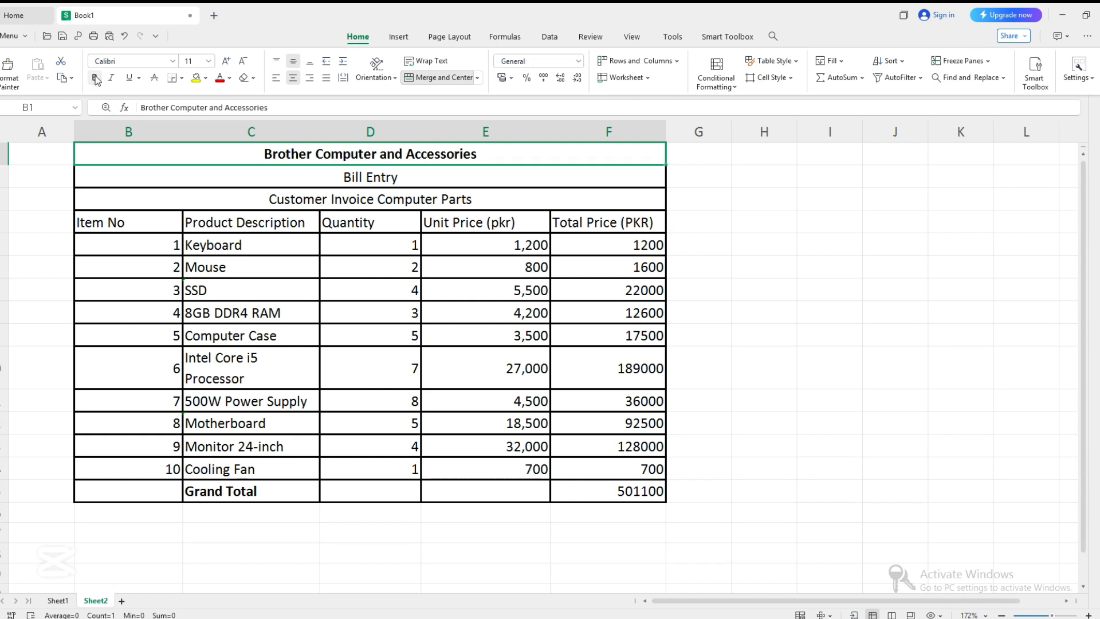
{"action": "left_click", "coordinate": [205, 78]}
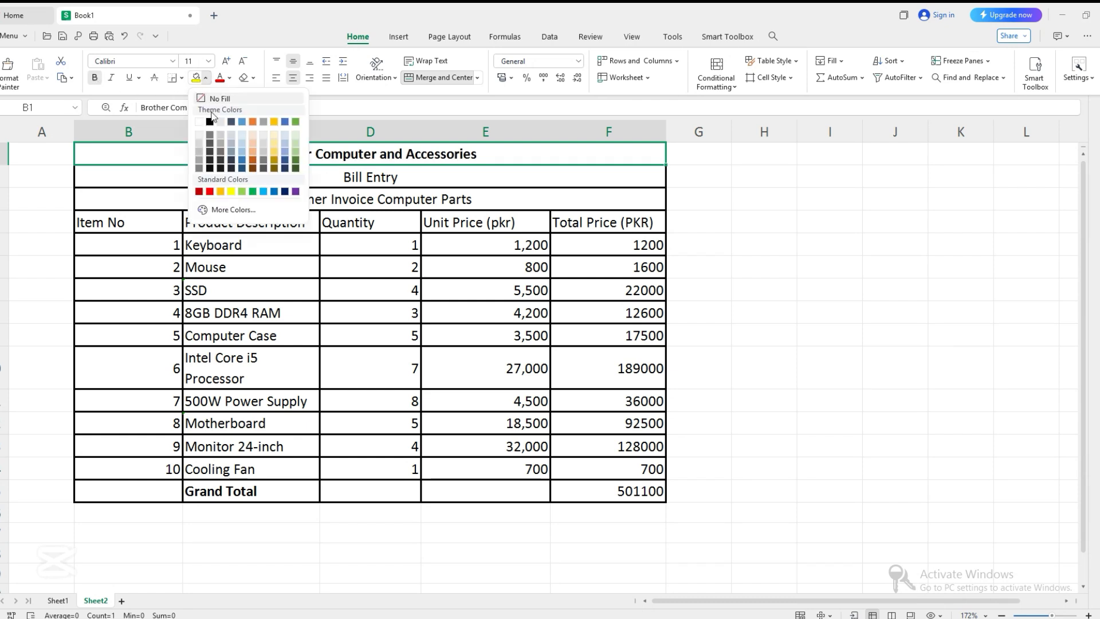
{"action": "left_click", "coordinate": [253, 144]}
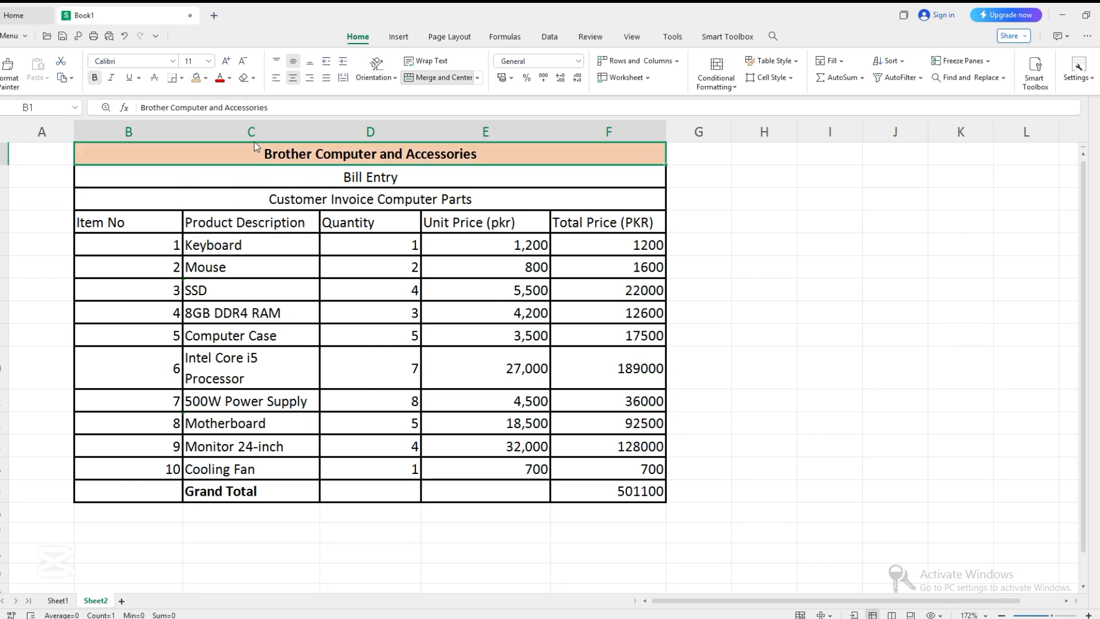
- Fill the "Bill Entry" heading with light gray
{"action": "left_click", "coordinate": [352, 179]}
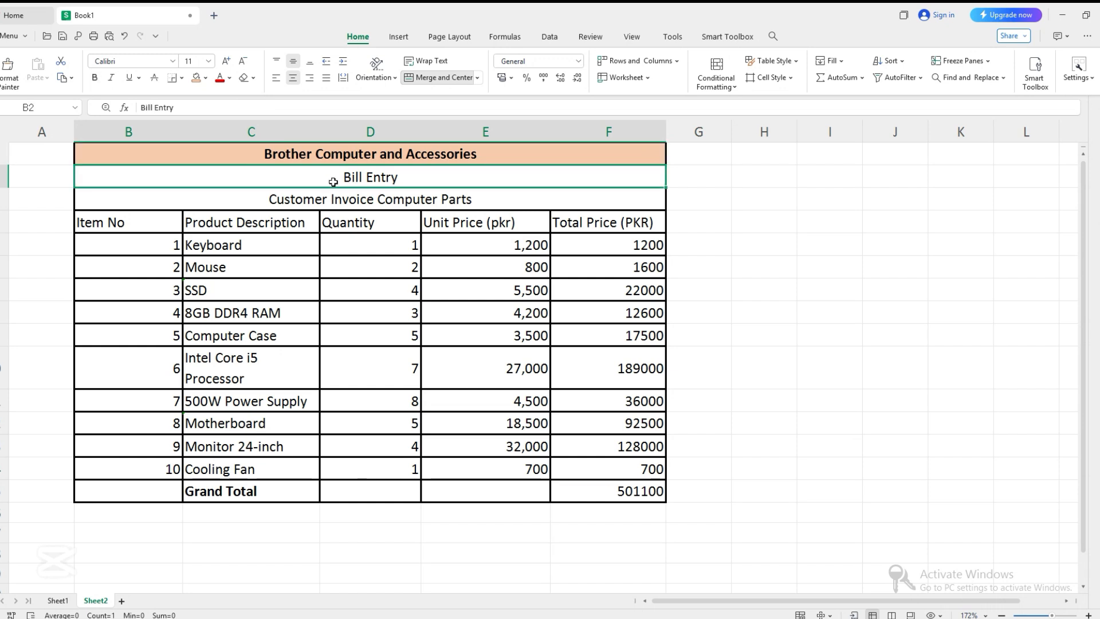
{"action": "left_click", "coordinate": [206, 79]}
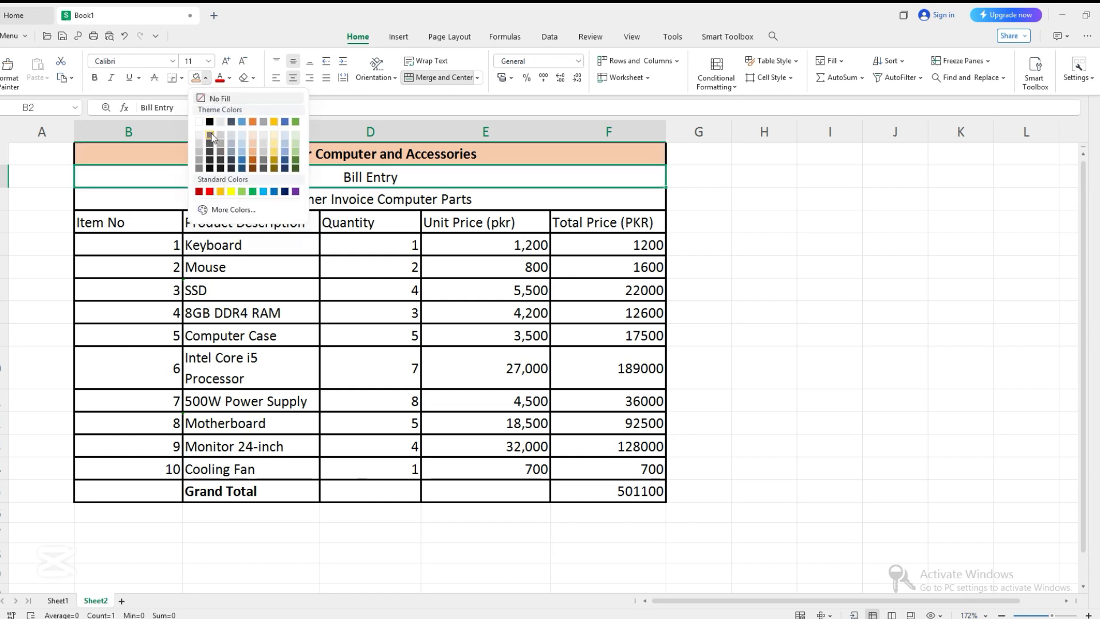
{"action": "left_click", "coordinate": [219, 121]}
- Make the "Customer Invoice Computer Parts" heading bold and fill it with orange
{"action": "left_click", "coordinate": [241, 203]}
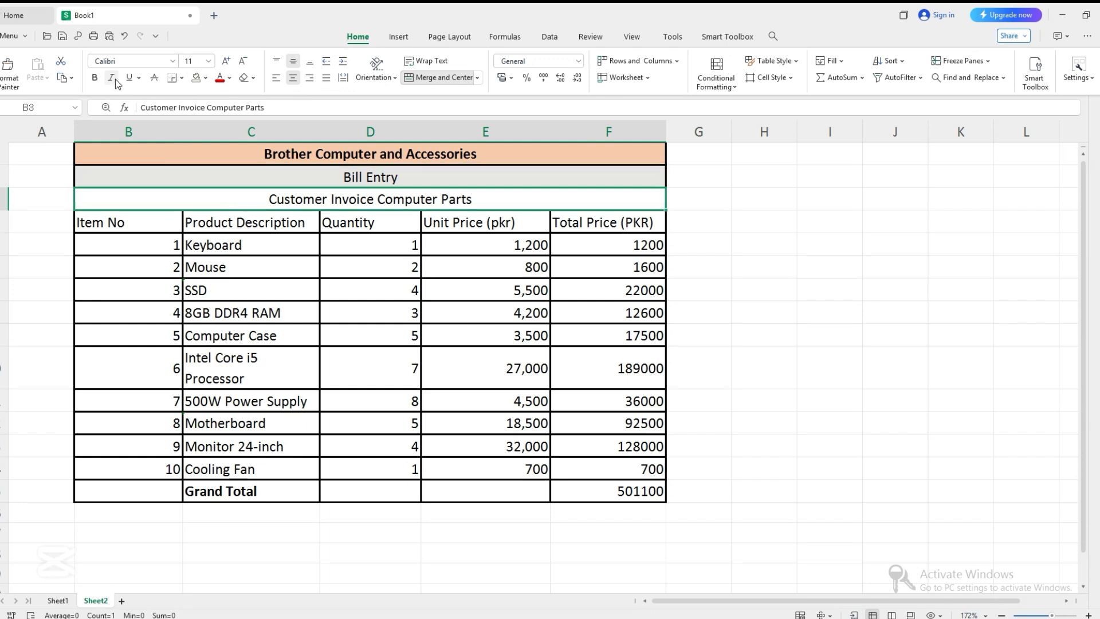
{"action": "left_click", "coordinate": [95, 77]}
{"action": "left_click", "coordinate": [205, 81]}
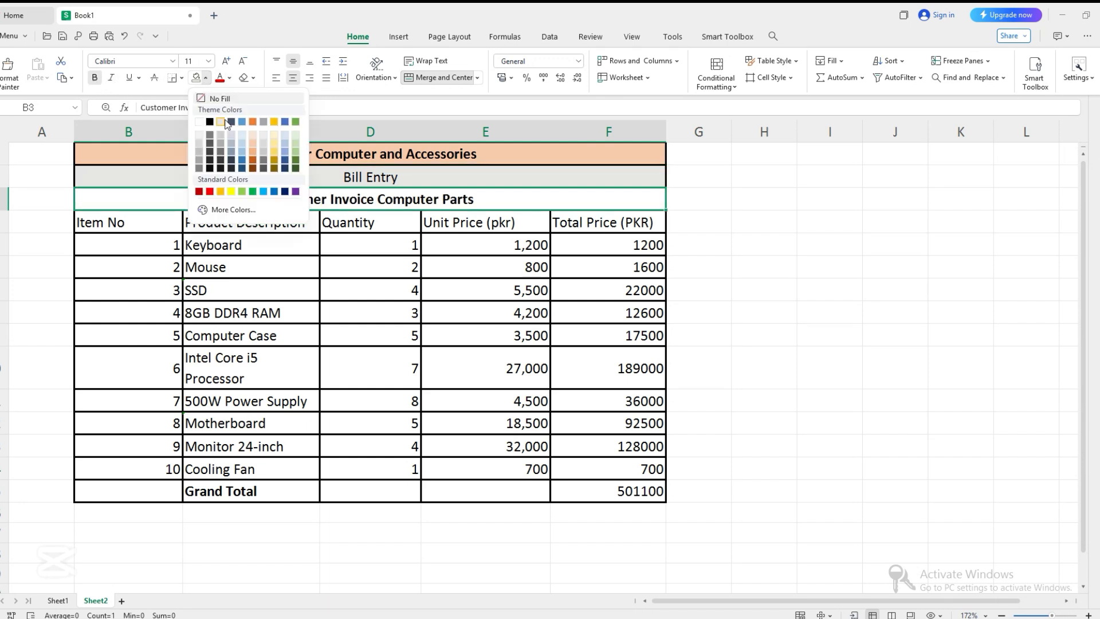
{"action": "left_click", "coordinate": [254, 123]}
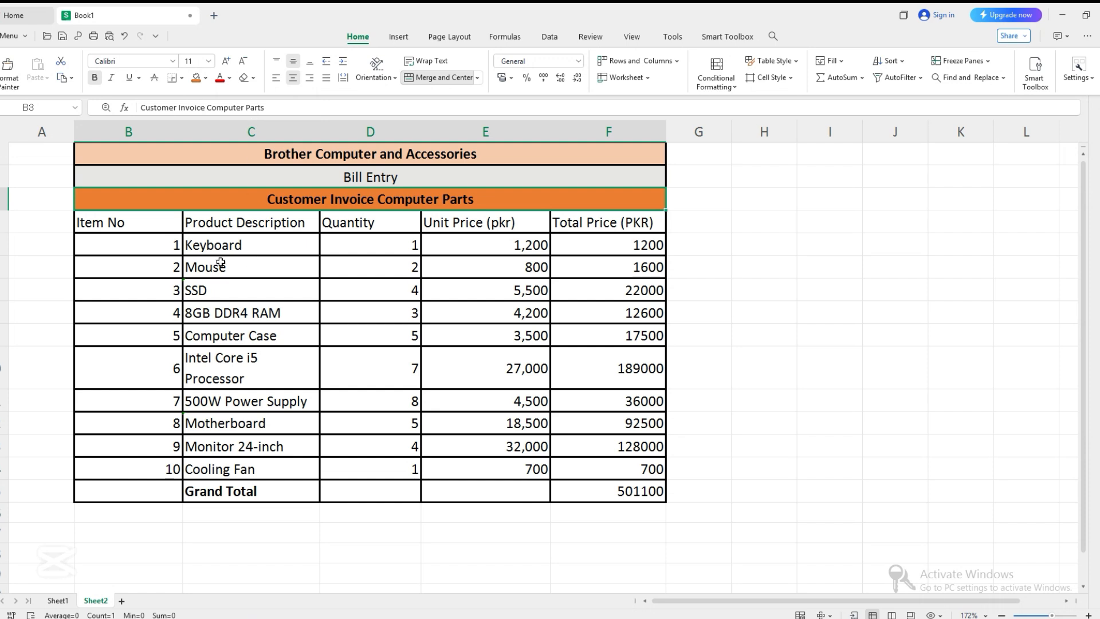
- Make the column headers in B4:F4 bold and fill them with light gray
{"action": "left_click", "coordinate": [127, 228]}
{"action": "left_click_drag", "start_coordinate": [126, 228], "coordinate": [583, 223]}
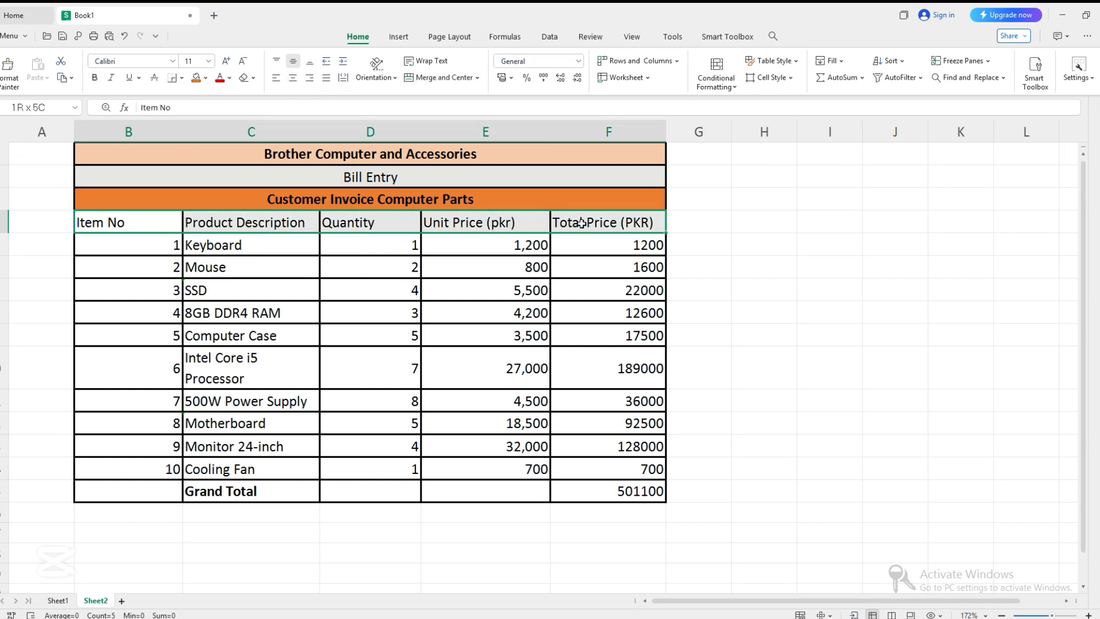
{"action": "left_click", "coordinate": [97, 78]}
{"action": "left_click", "coordinate": [205, 79]}
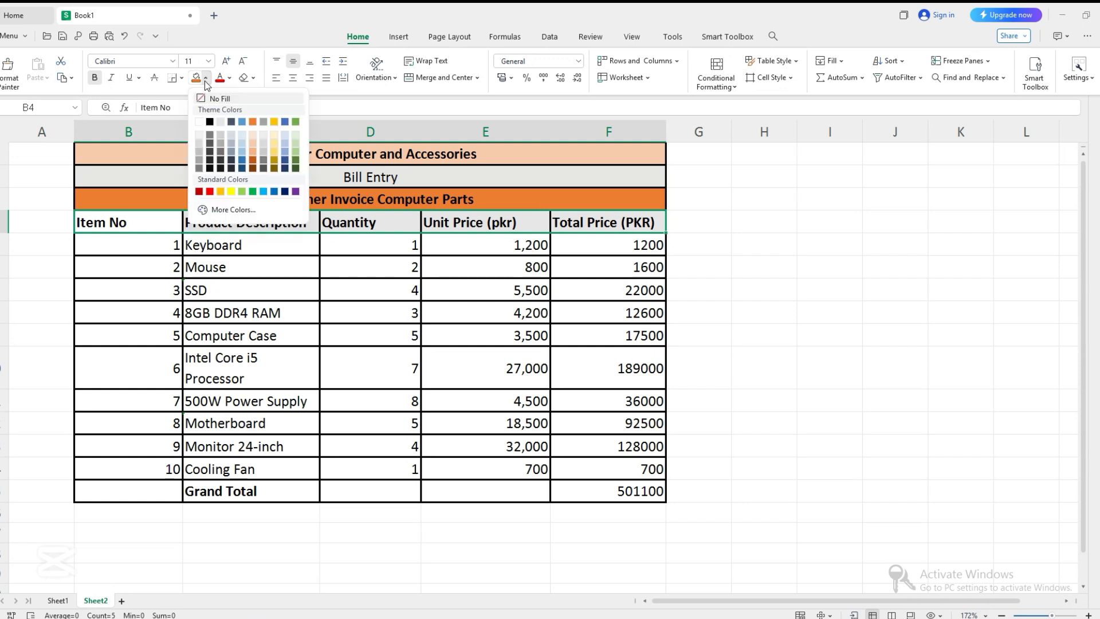
{"action": "left_click", "coordinate": [264, 132]}
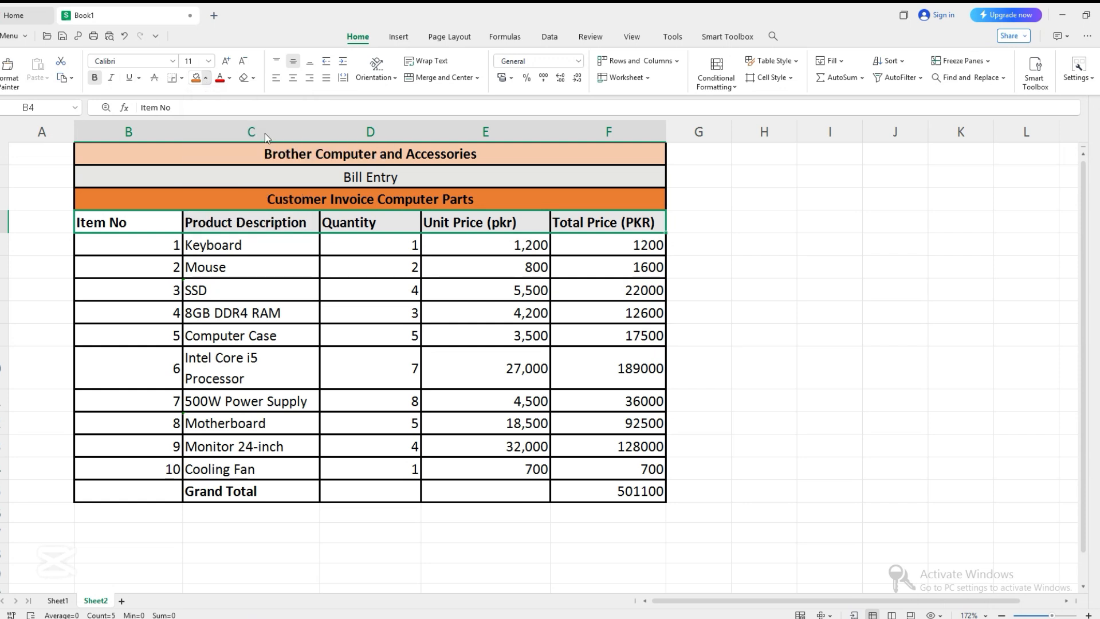
{"action": "left_click", "coordinate": [305, 403]}
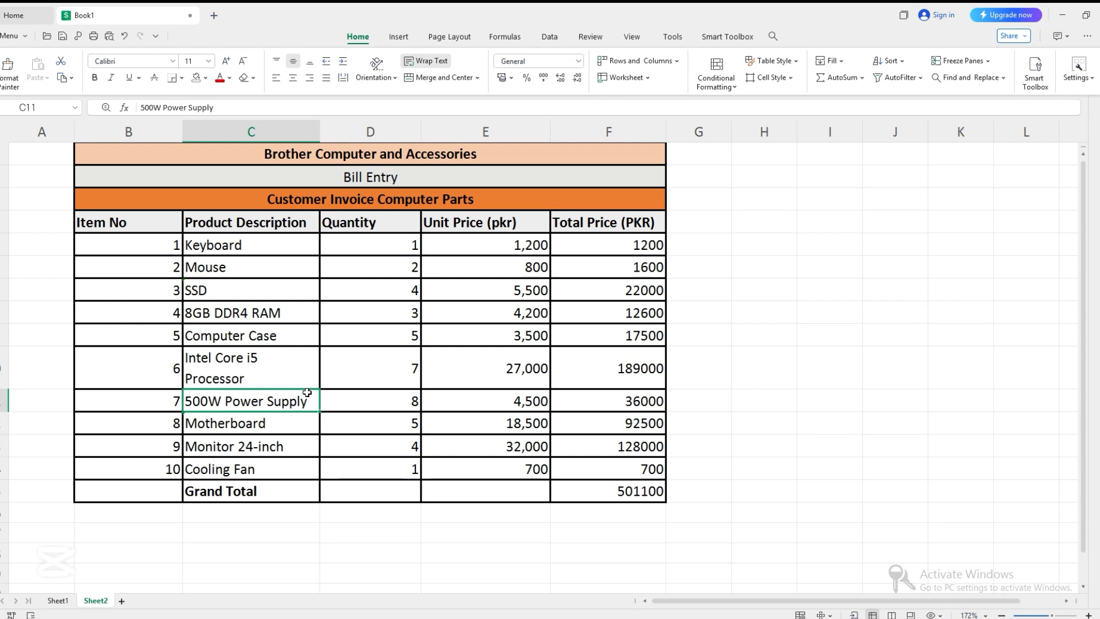
- Center the item numbers 1 to 10 horizontally in B5:B14
{"action": "left_click_drag", "start_coordinate": [150, 248], "coordinate": [151, 477]}
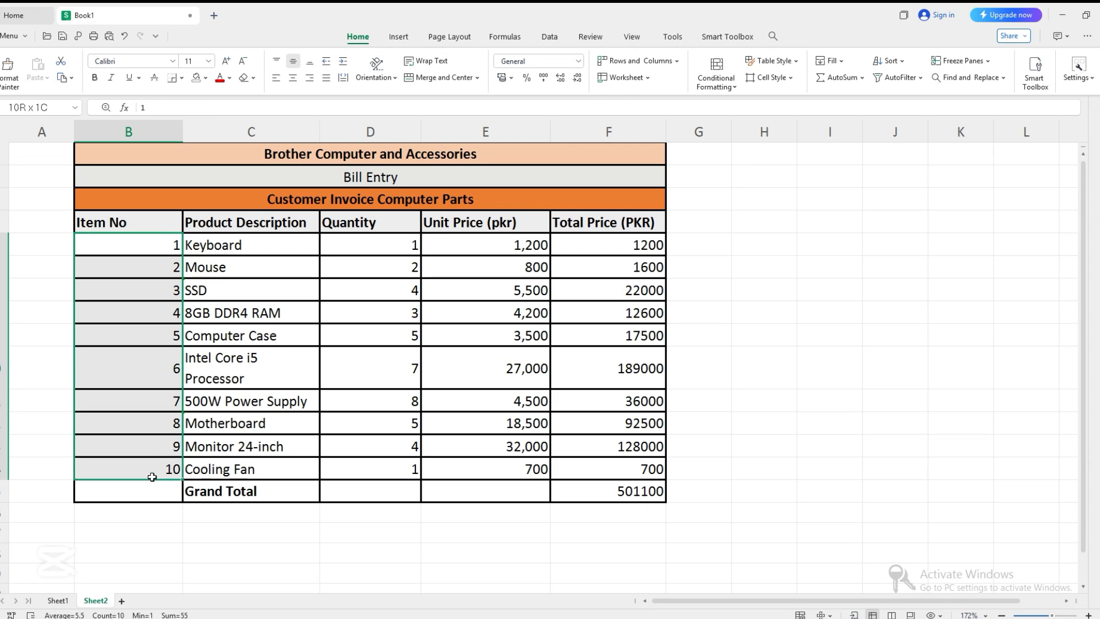
{"action": "left_click", "coordinate": [292, 77]}
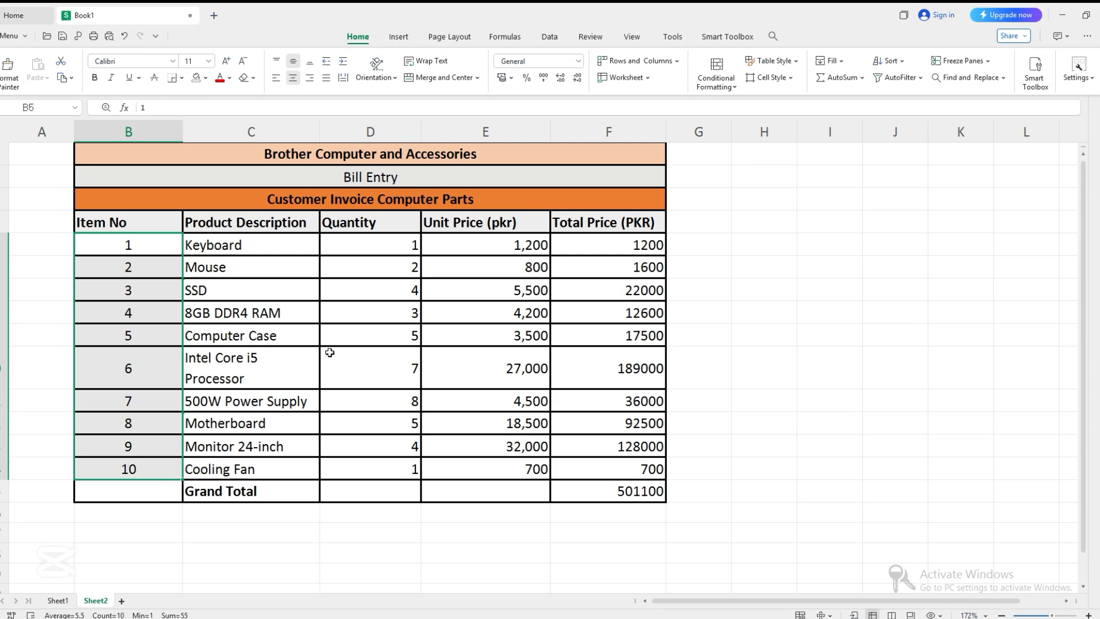
{"action": "scroll", "coordinate": [330, 352], "scroll_direction": "down", "scroll_amount": 1}
{"action": "scroll", "coordinate": [329, 352], "scroll_direction": "up", "scroll_amount": 1}
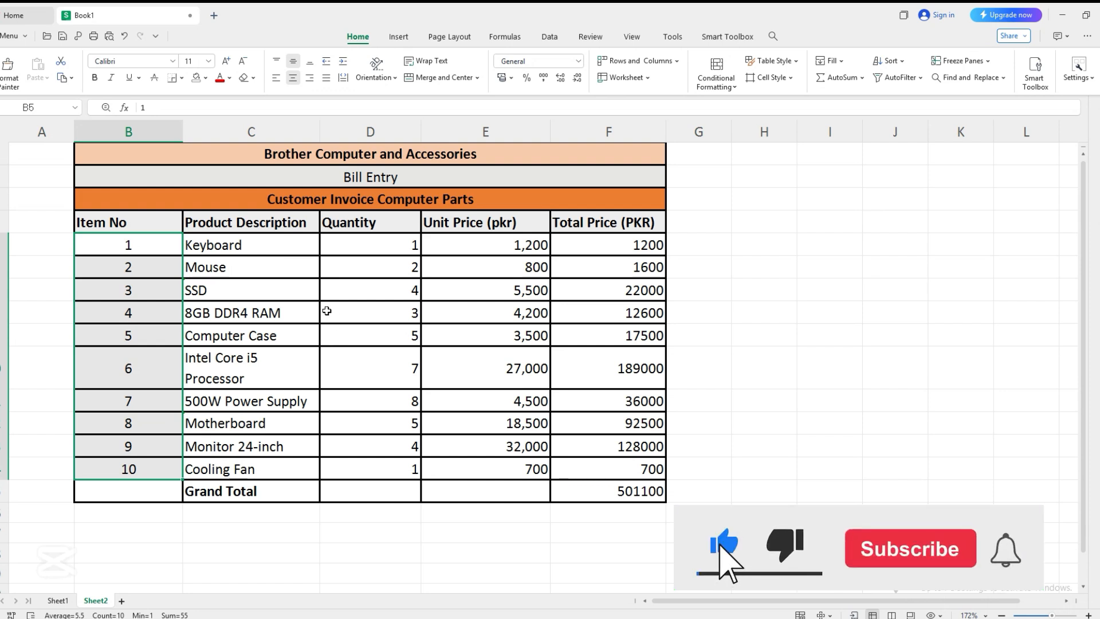
- Color the "Grand Total" label in C15 red and select the total amount in F15
{"action": "left_click", "coordinate": [252, 491]}
{"action": "left_click", "coordinate": [220, 79]}
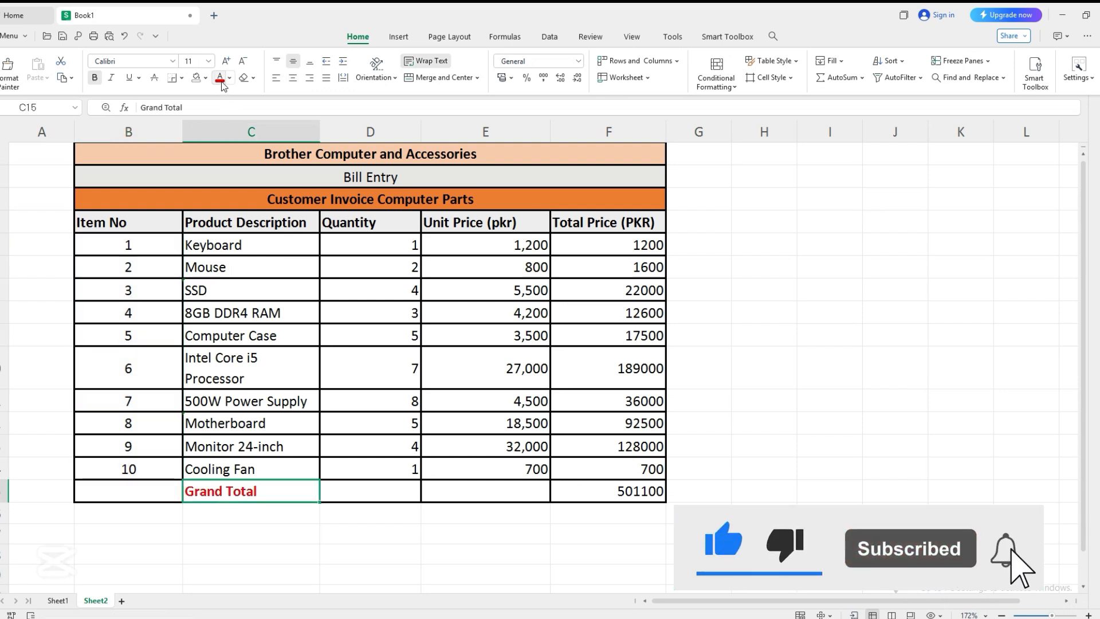
{"action": "left_click", "coordinate": [613, 492]}
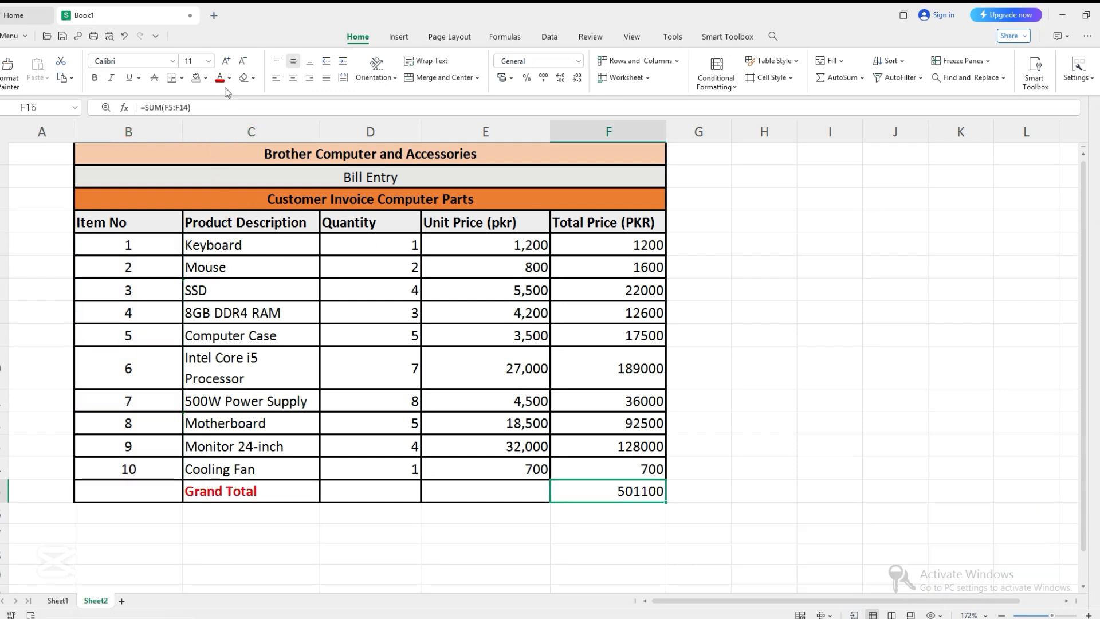